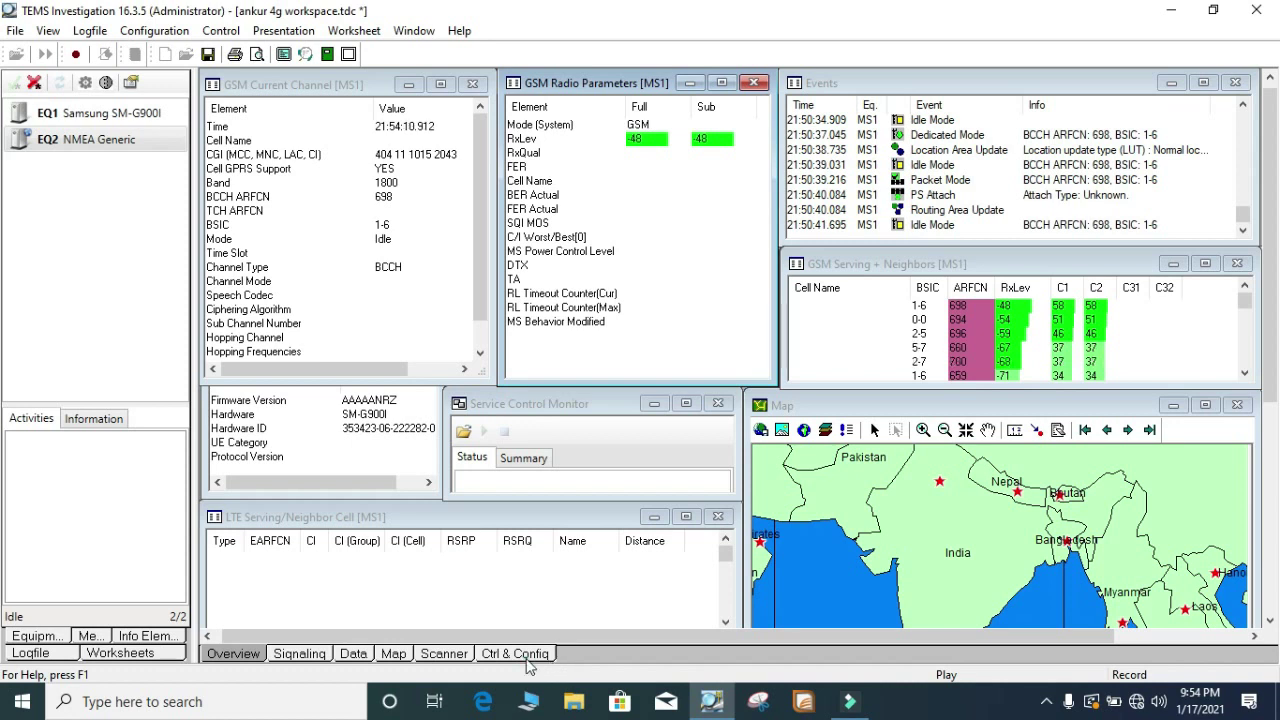
click(529, 660)
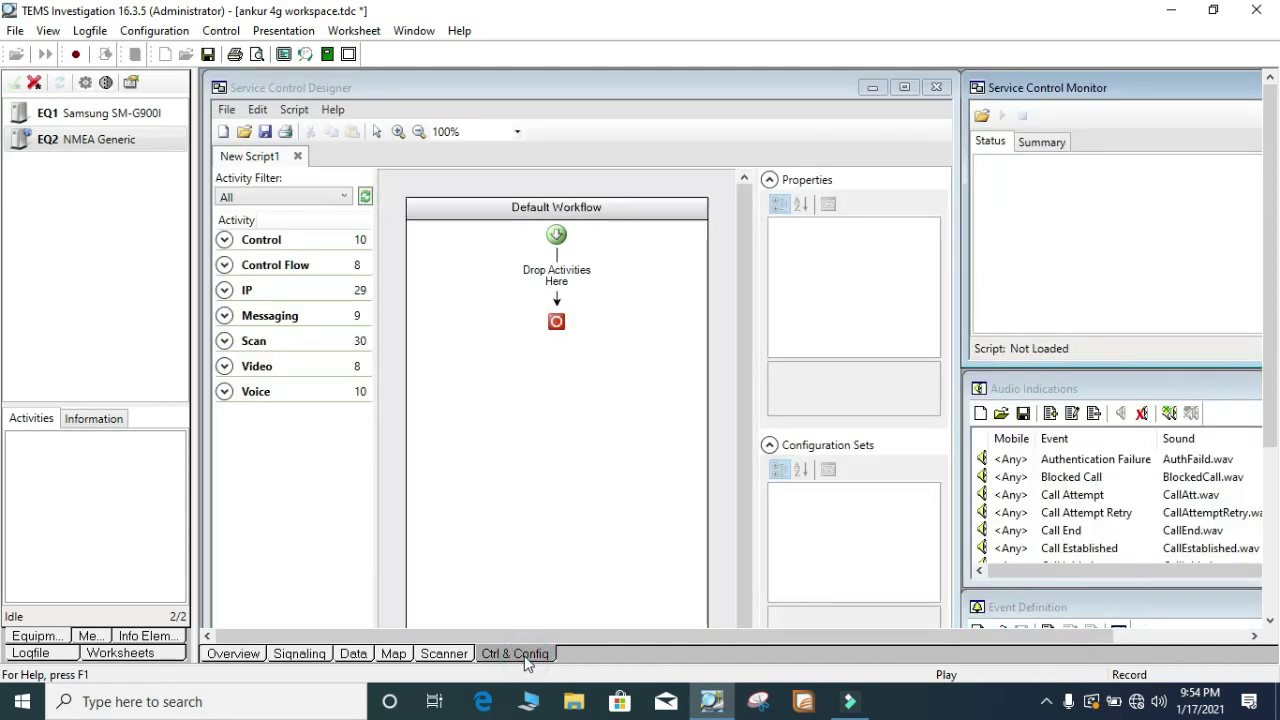
click(232, 656)
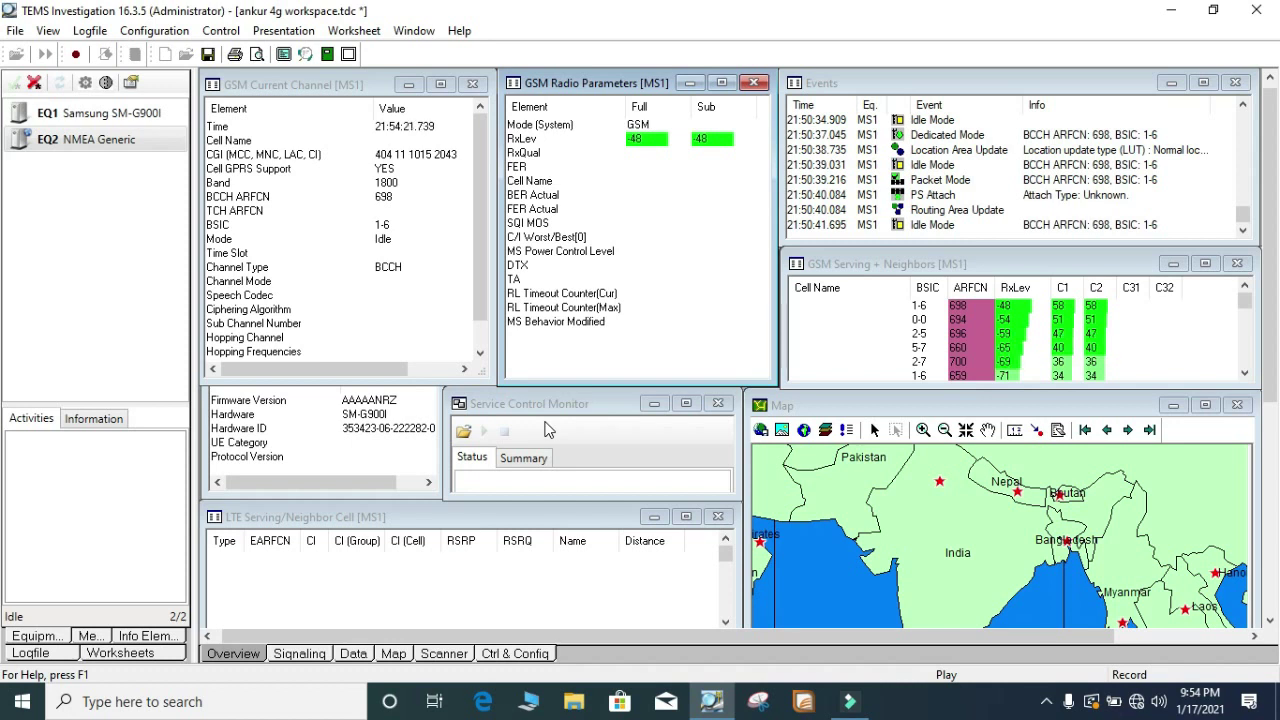
click(219, 33)
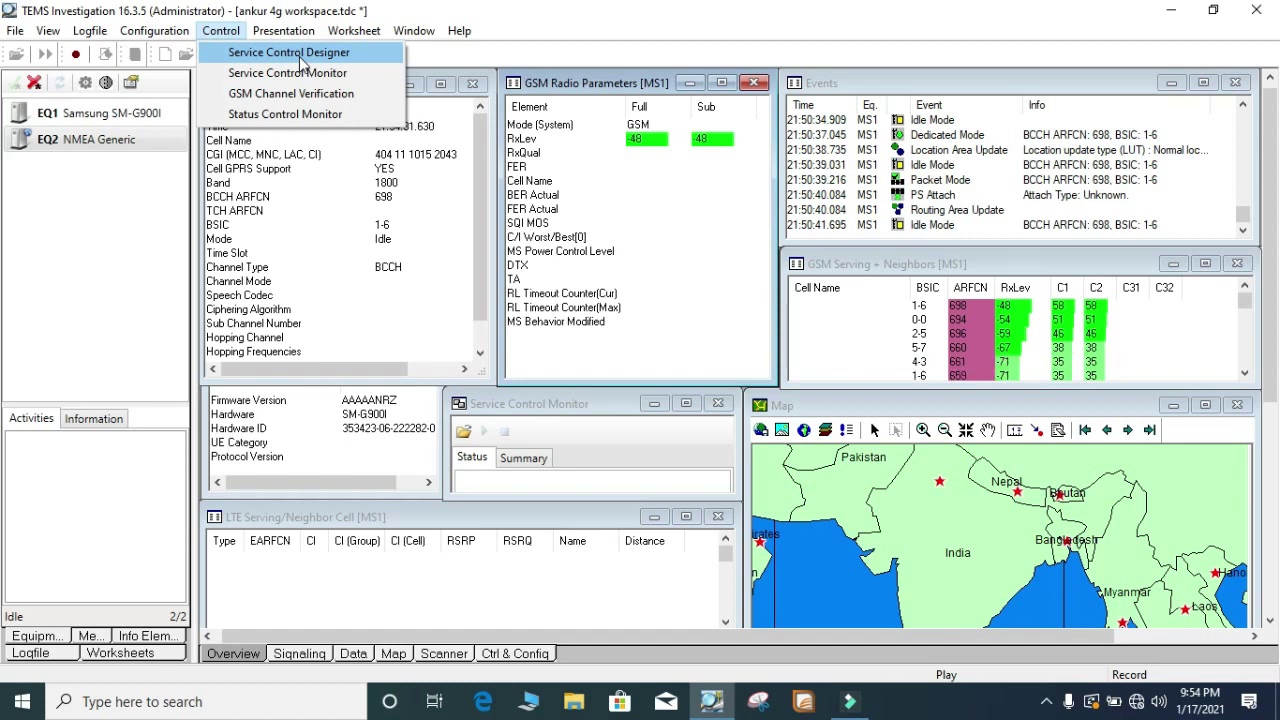
click(300, 62)
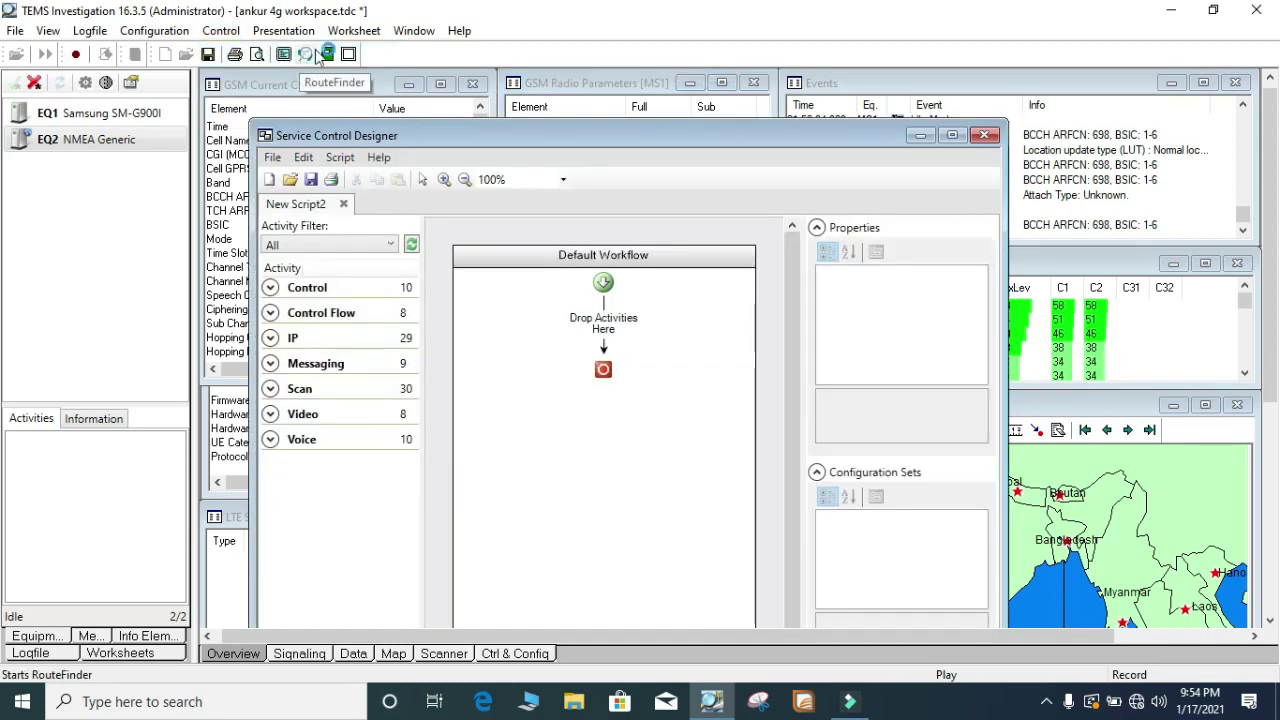
click(953, 136)
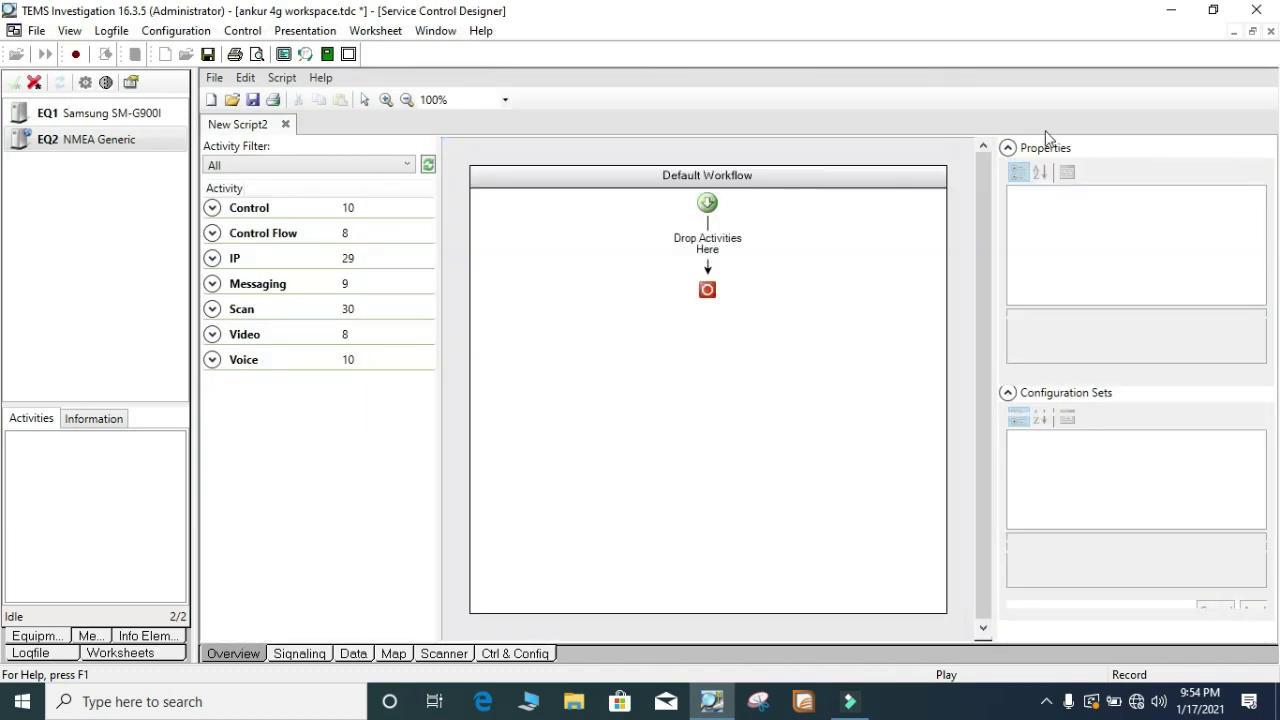
click(1270, 31)
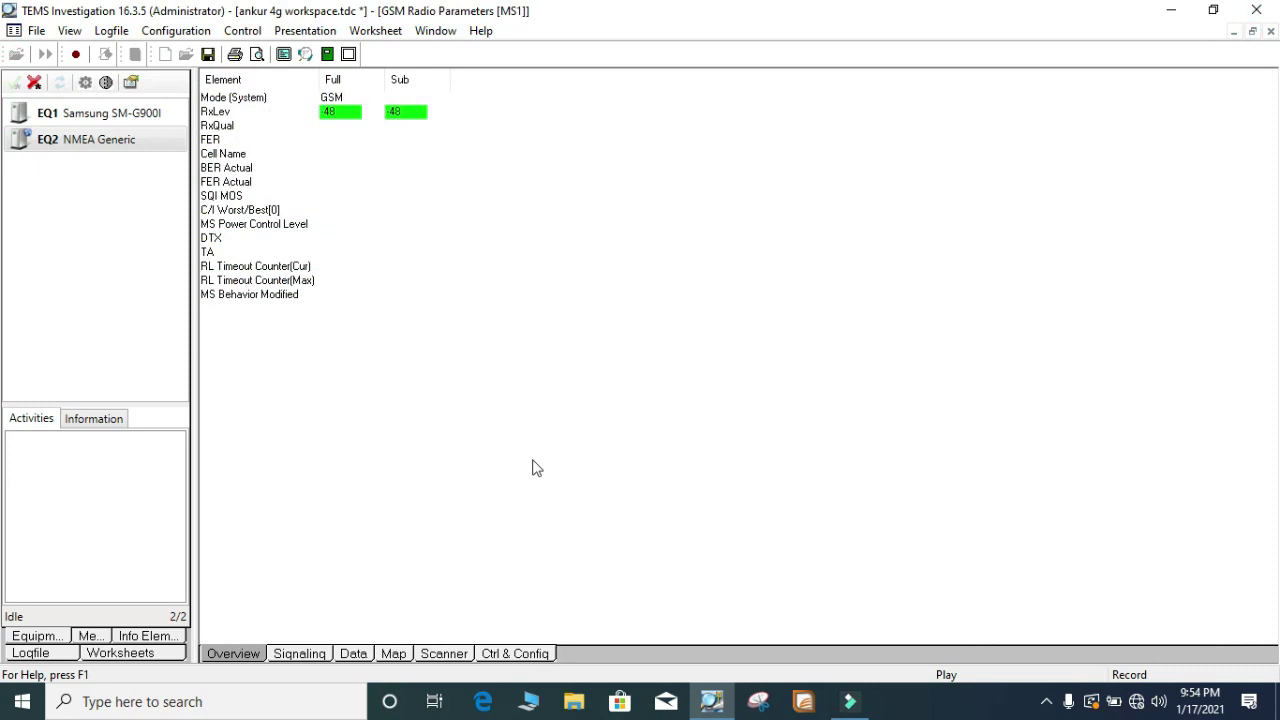
click(1253, 32)
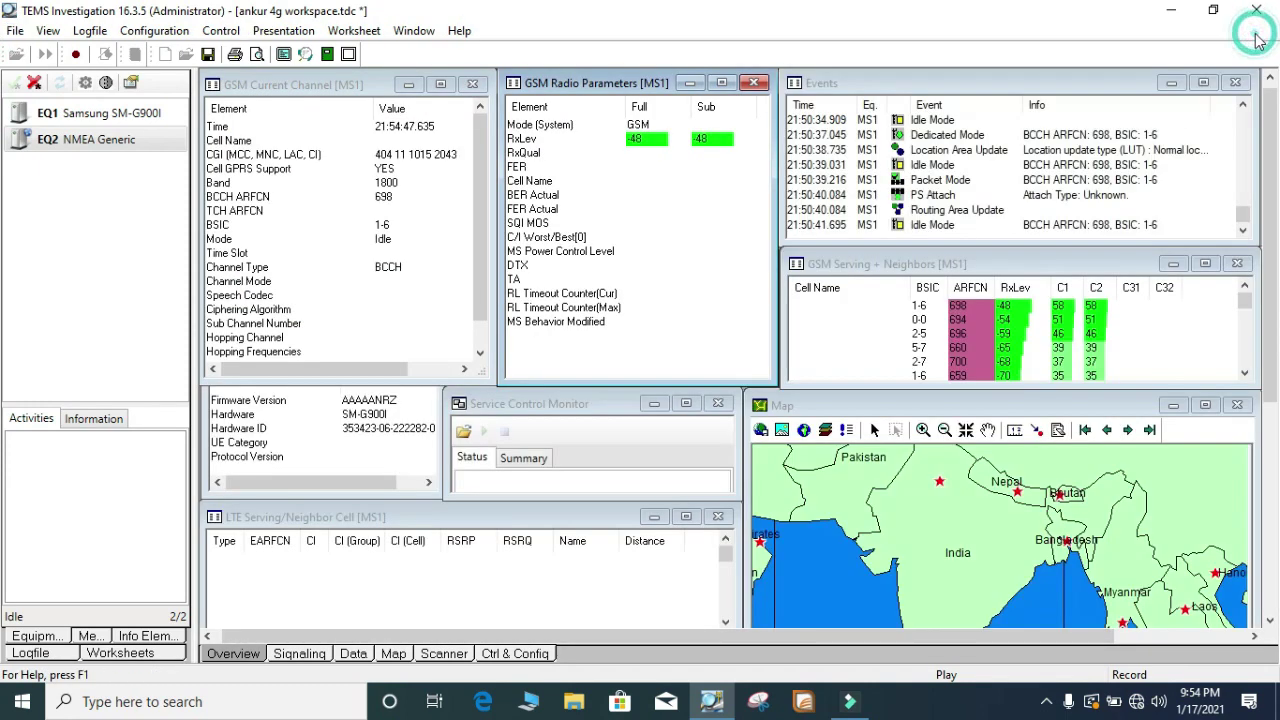
- Add a While activity to the empty Default Workflow of New Script1 in the Service Control Designer
click(506, 655)
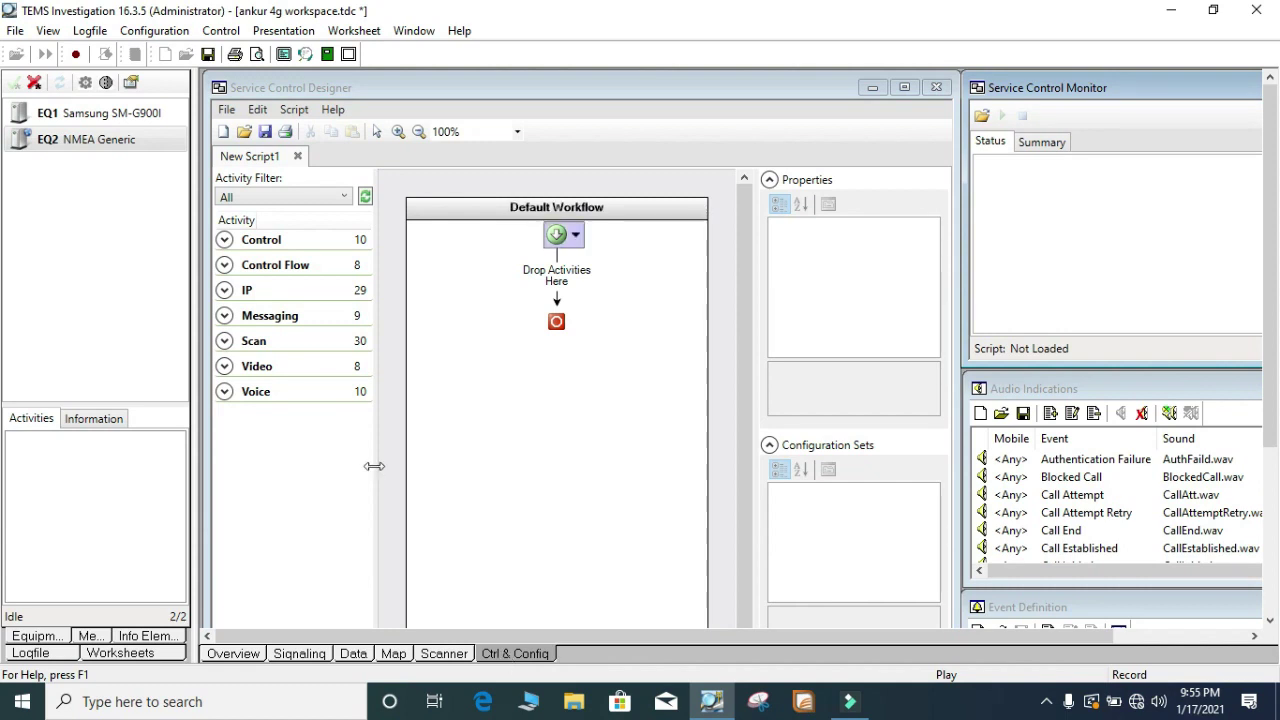
click(224, 266)
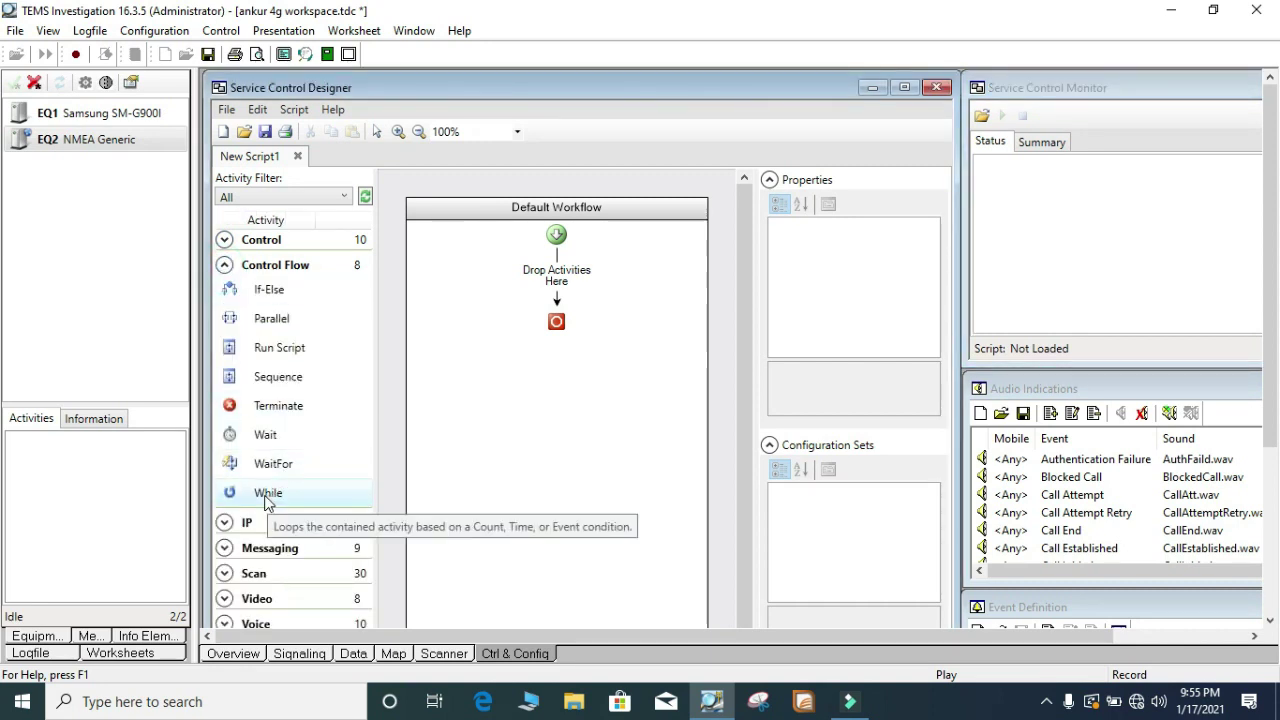
drag(266, 502, 562, 289)
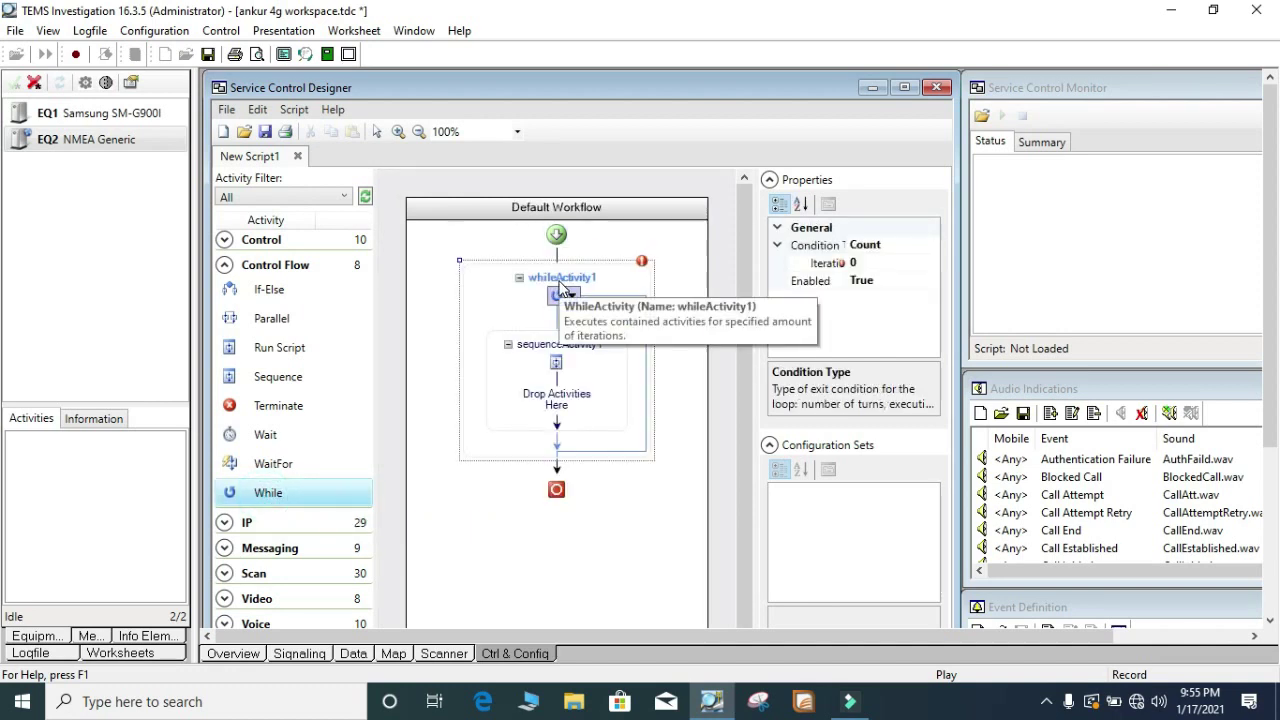
click(298, 495)
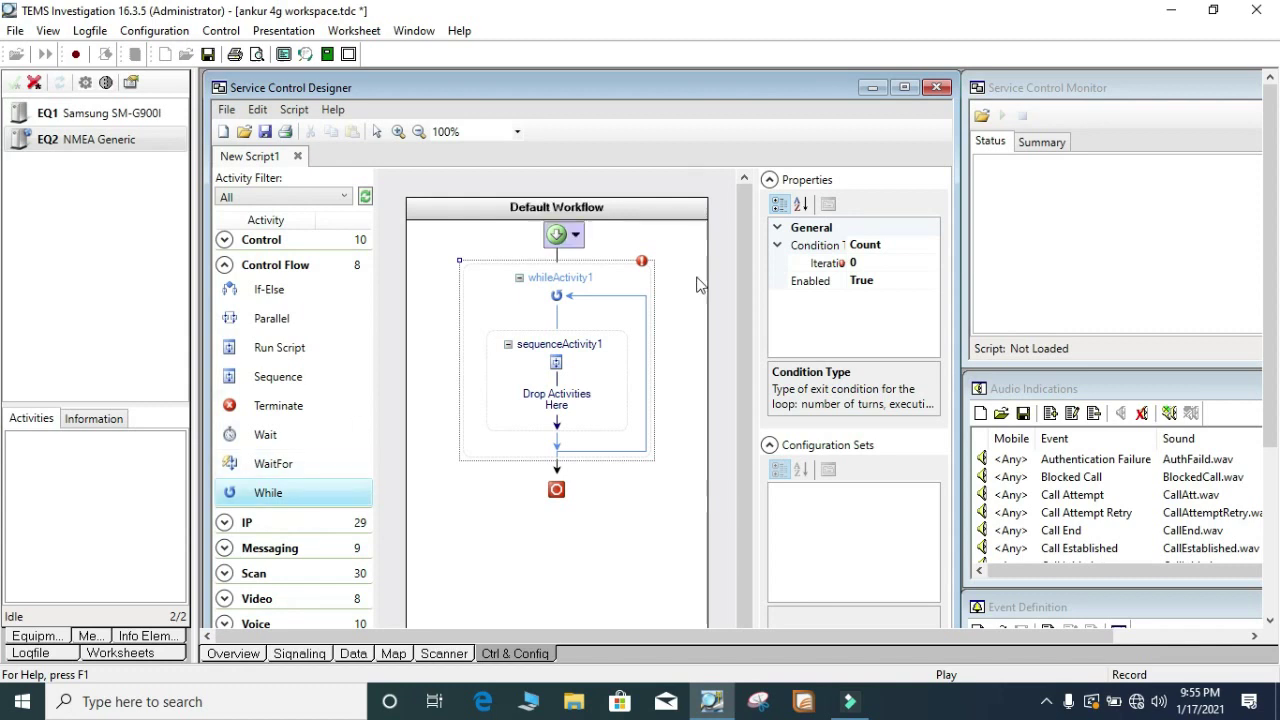
- Check the While activity's validation error and set its iteration count to 999999
mouse_move(645, 268)
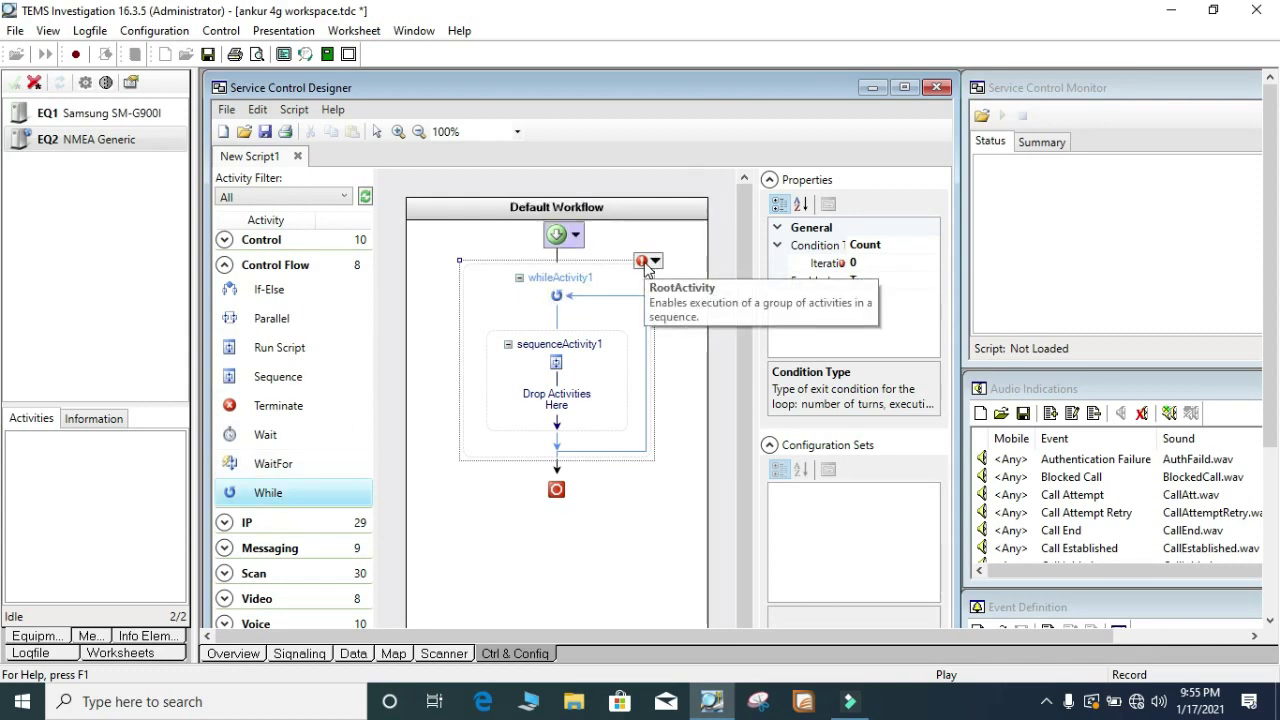
click(644, 264)
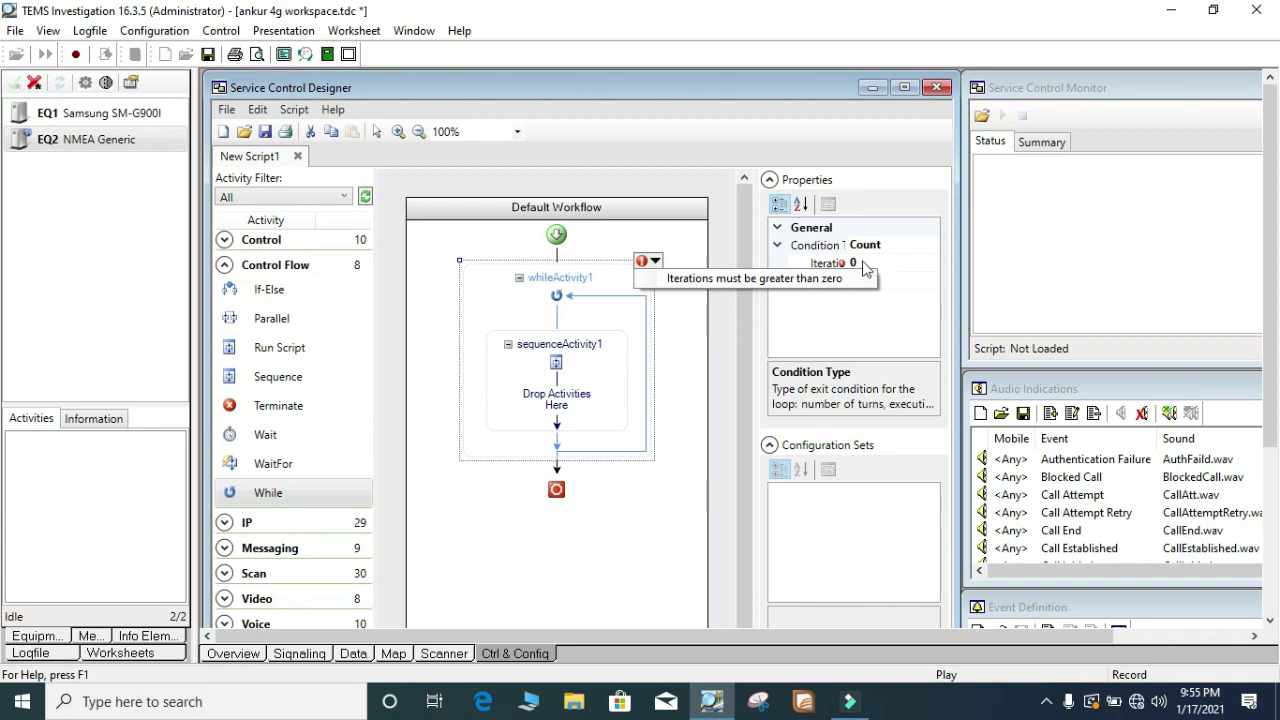
click(859, 262)
text(999999)
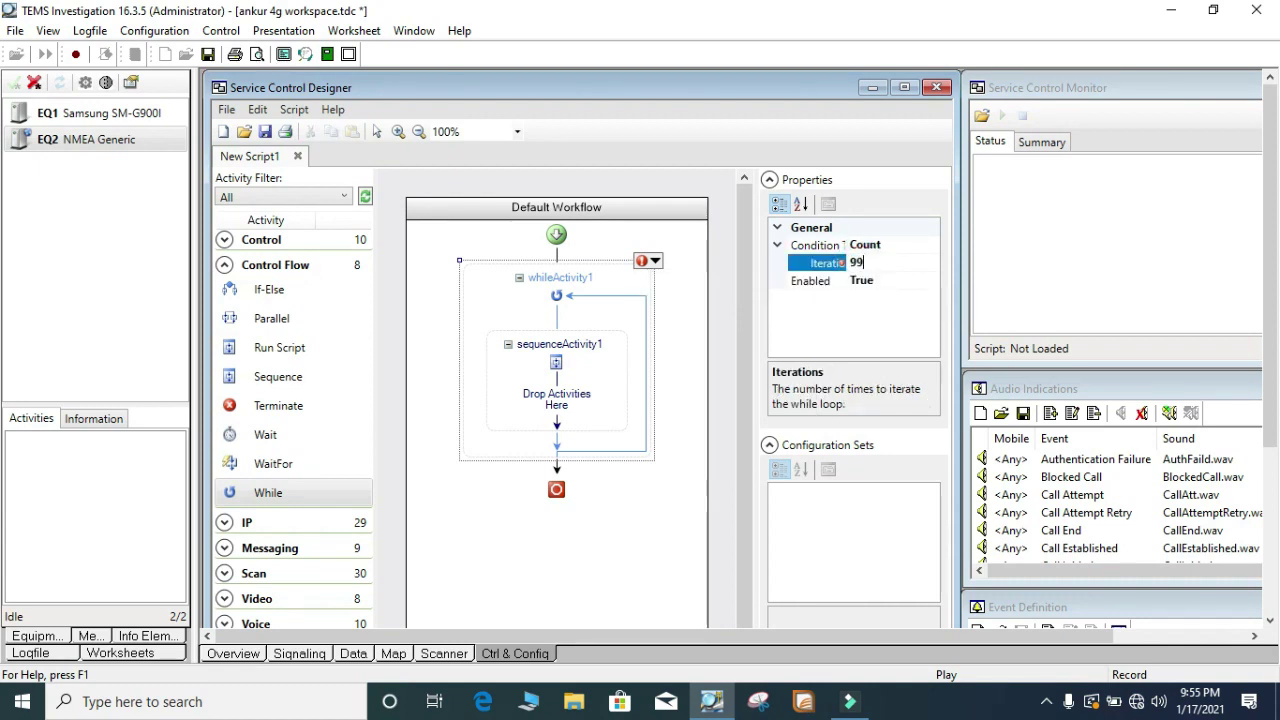
click(676, 431)
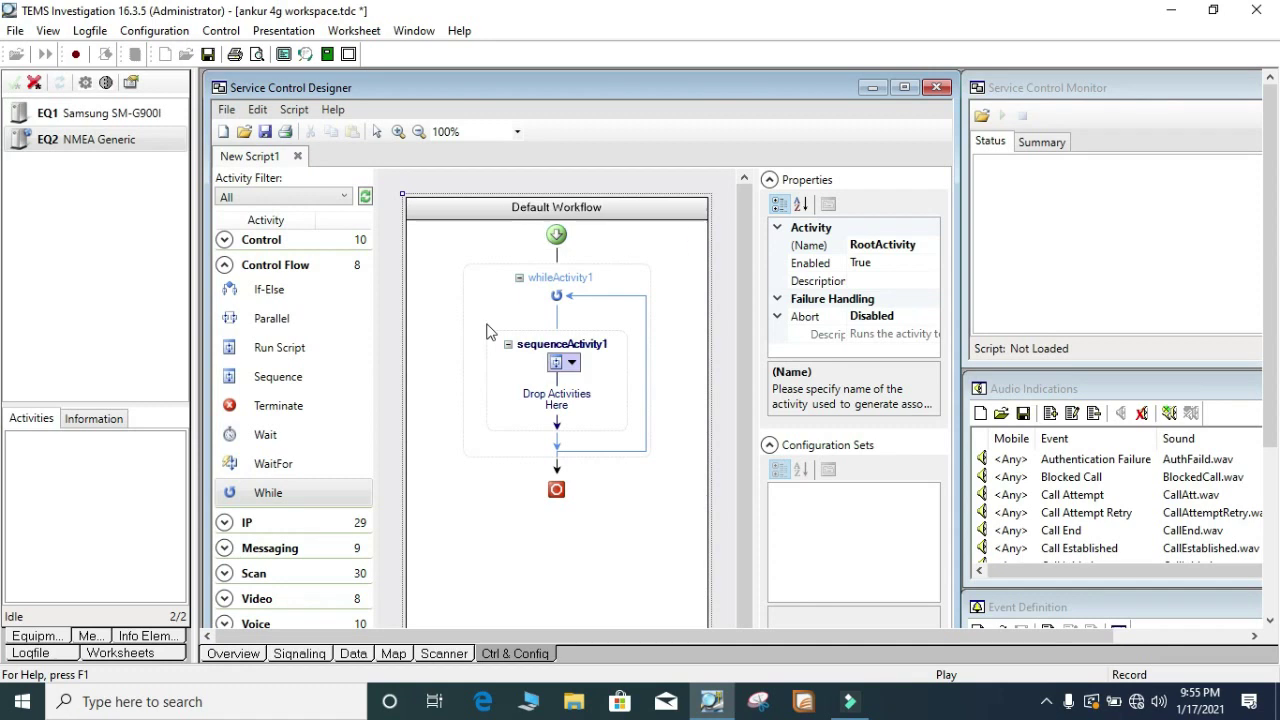
- Add a Dial voice activity inside the sequence of the While loop
click(224, 266)
click(224, 266)
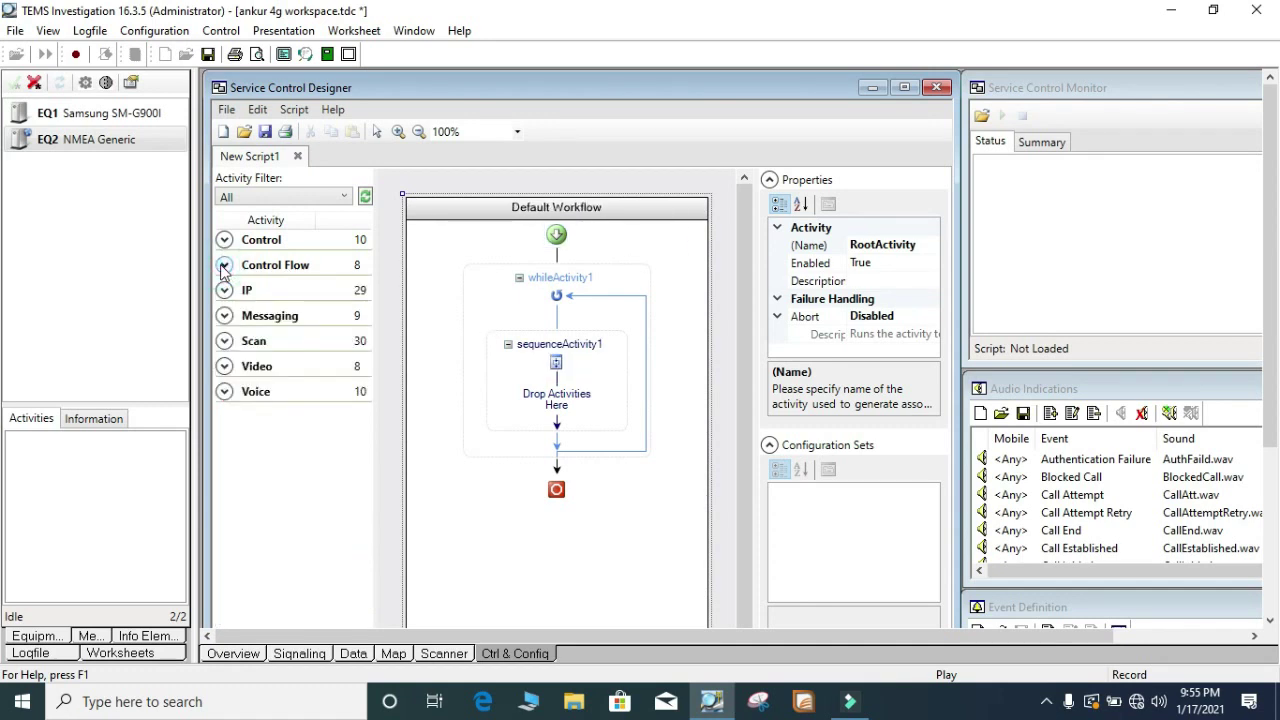
click(224, 392)
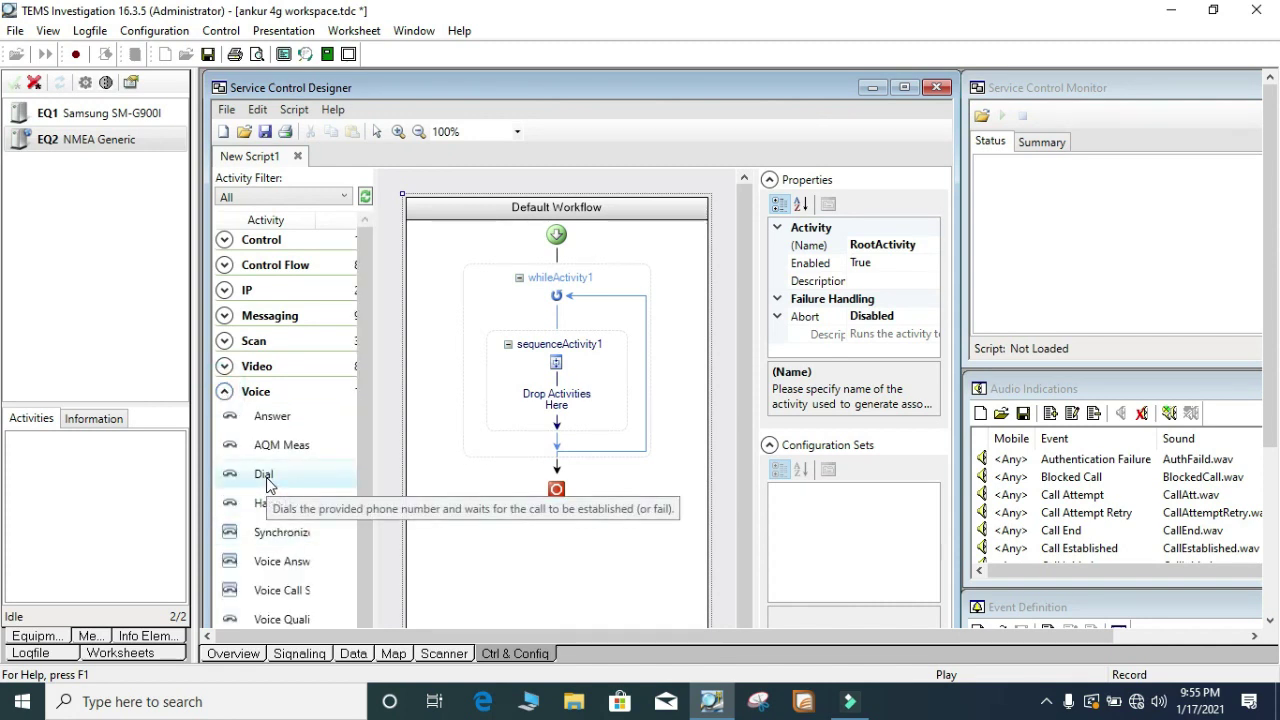
drag(266, 478, 562, 387)
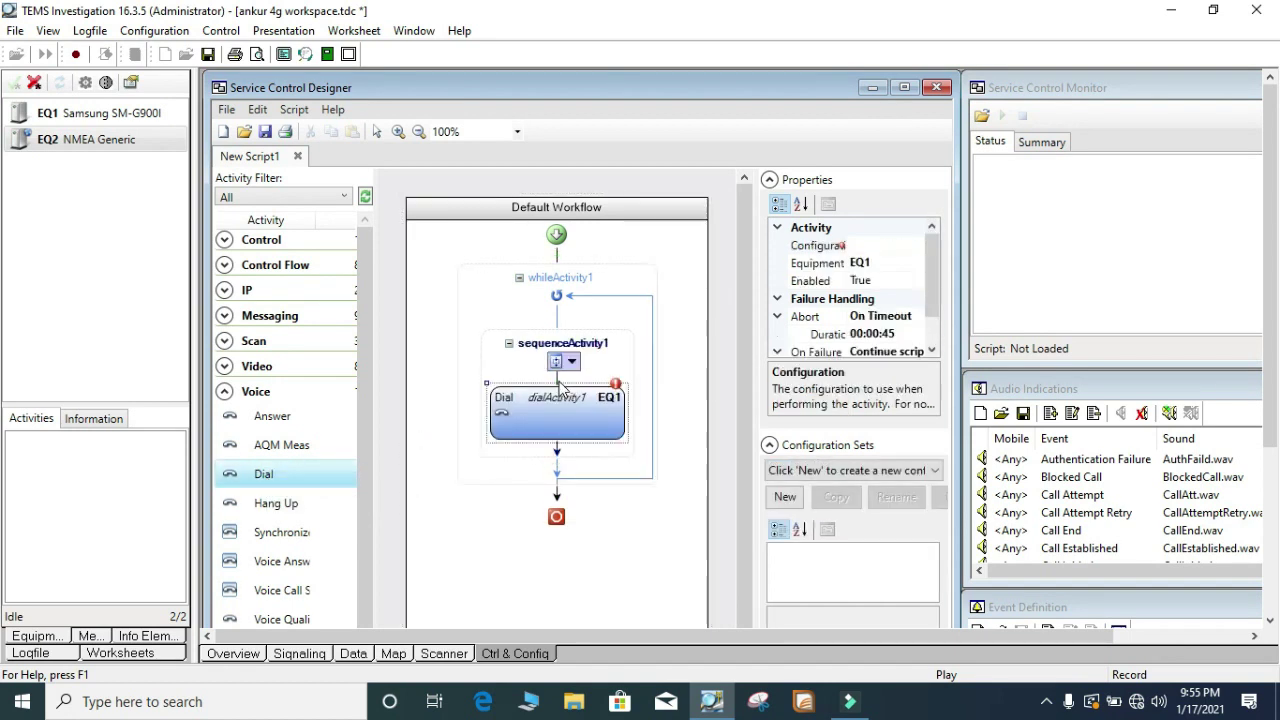
- Create a configuration set named "Short call auto script" for the Dial activity and apply it
click(609, 412)
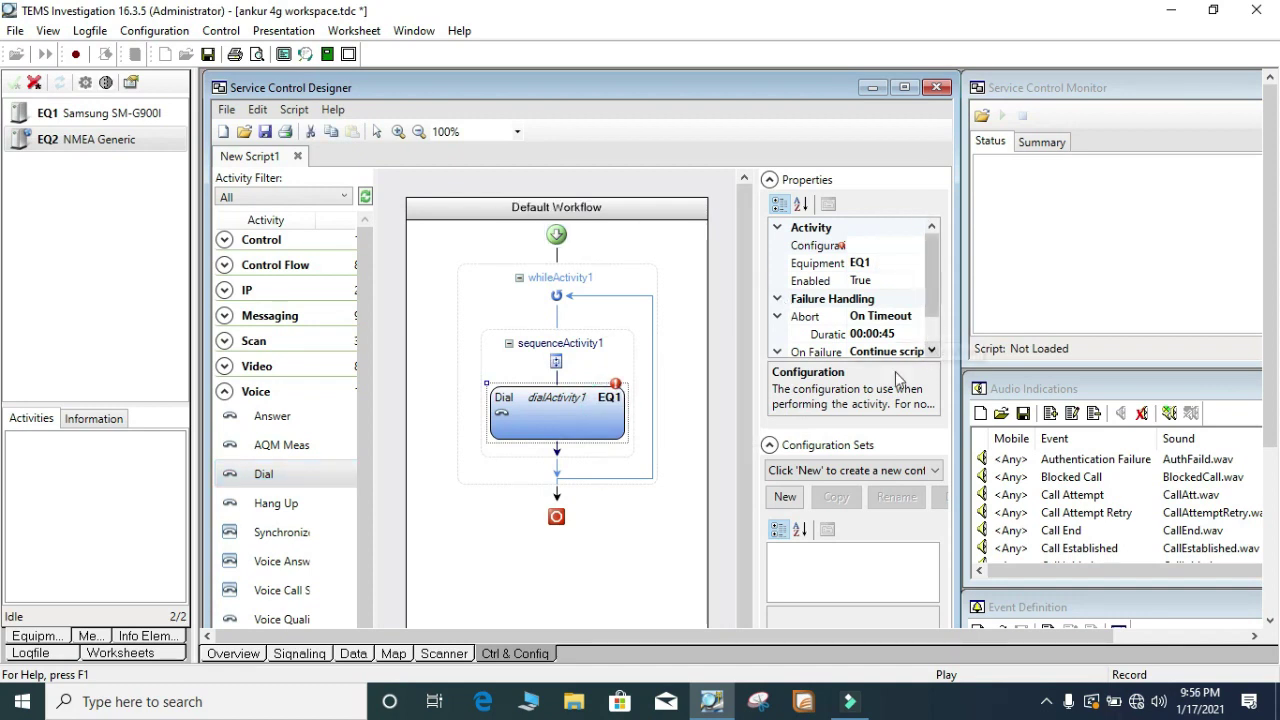
click(840, 471)
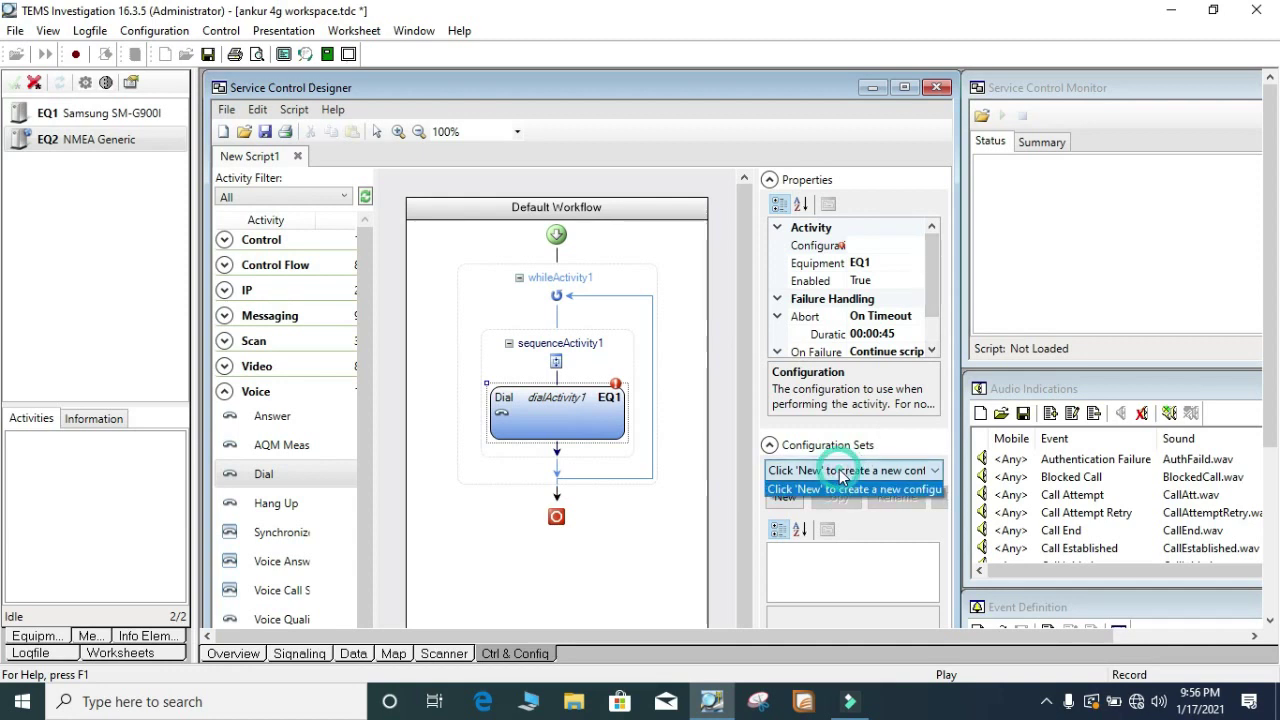
click(866, 472)
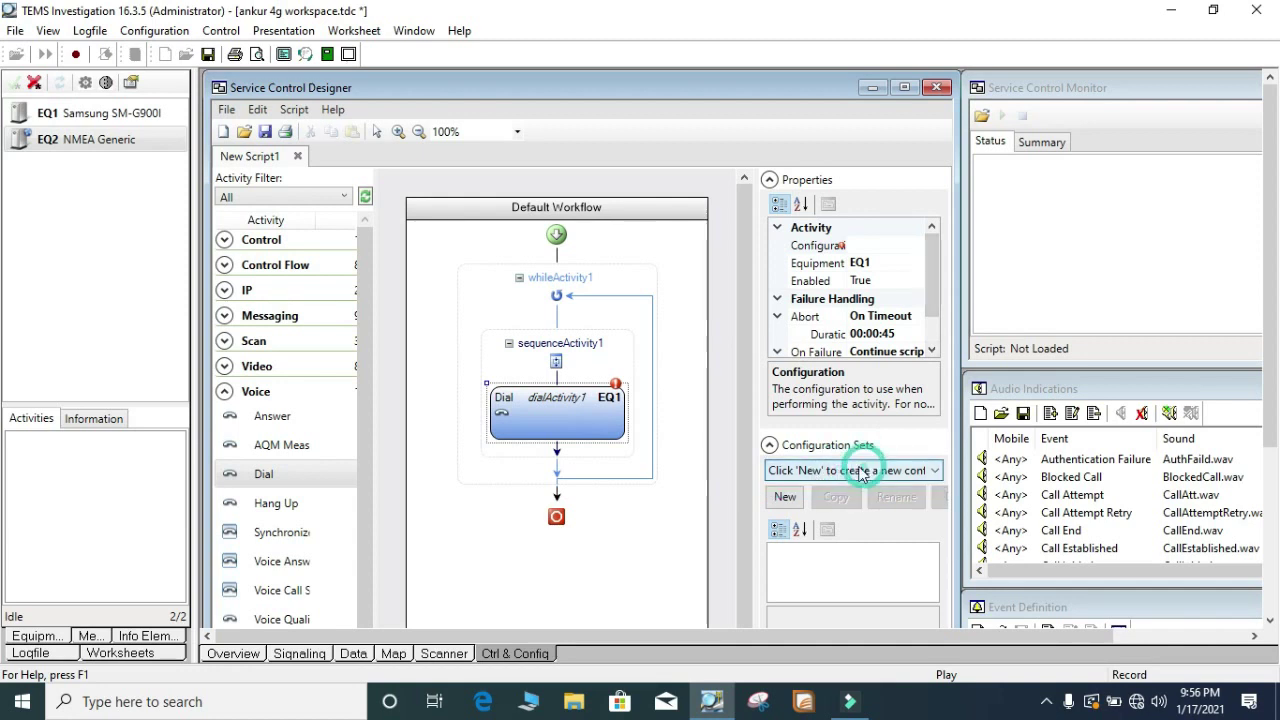
click(786, 498)
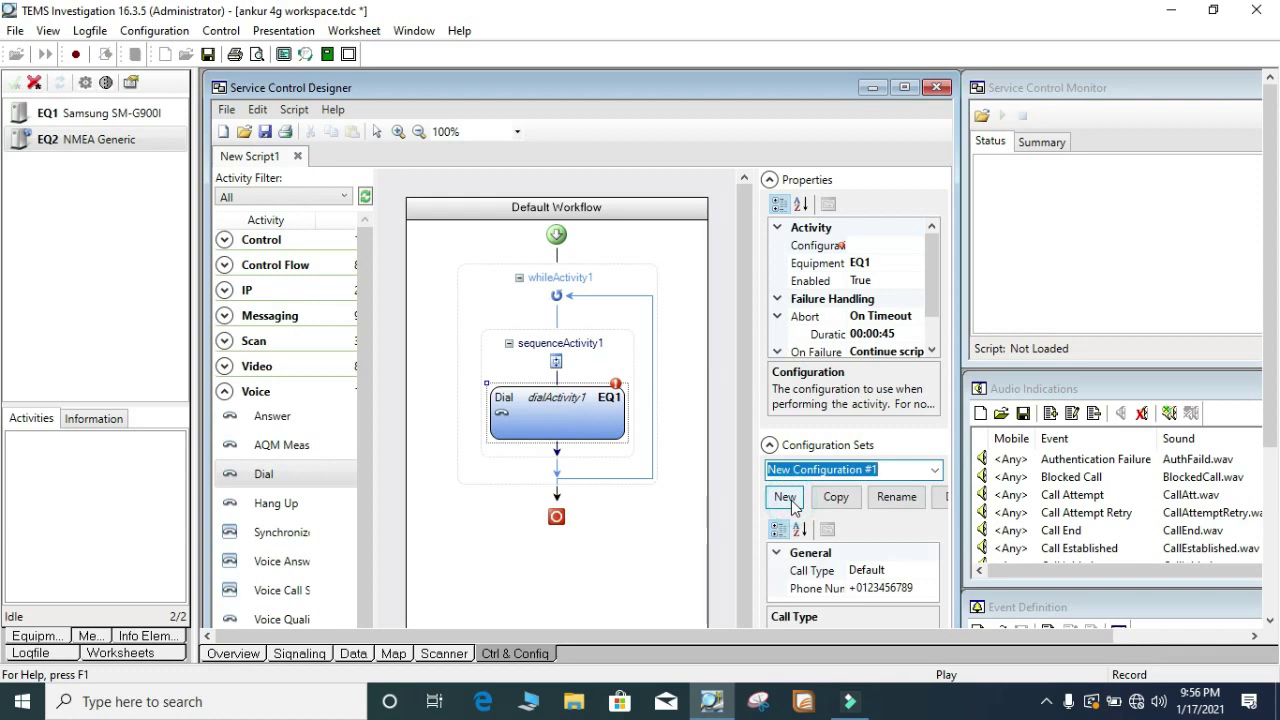
text(S)
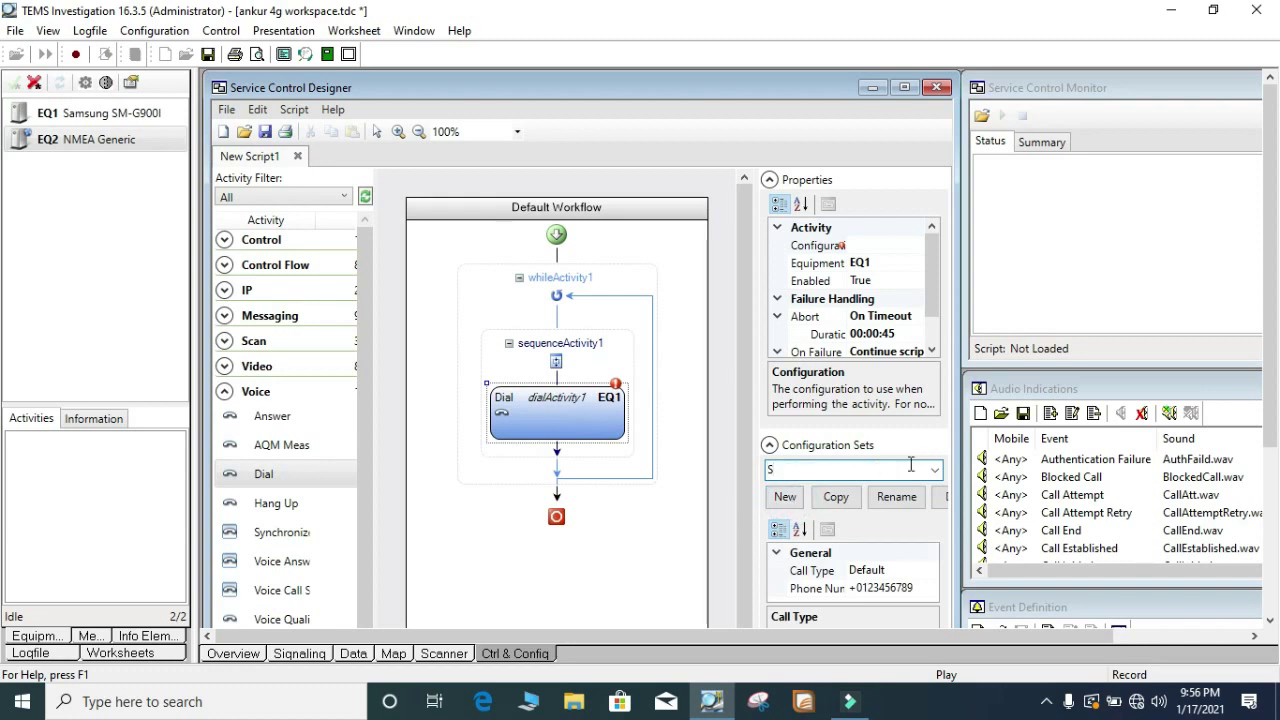
text(hort call auto script)
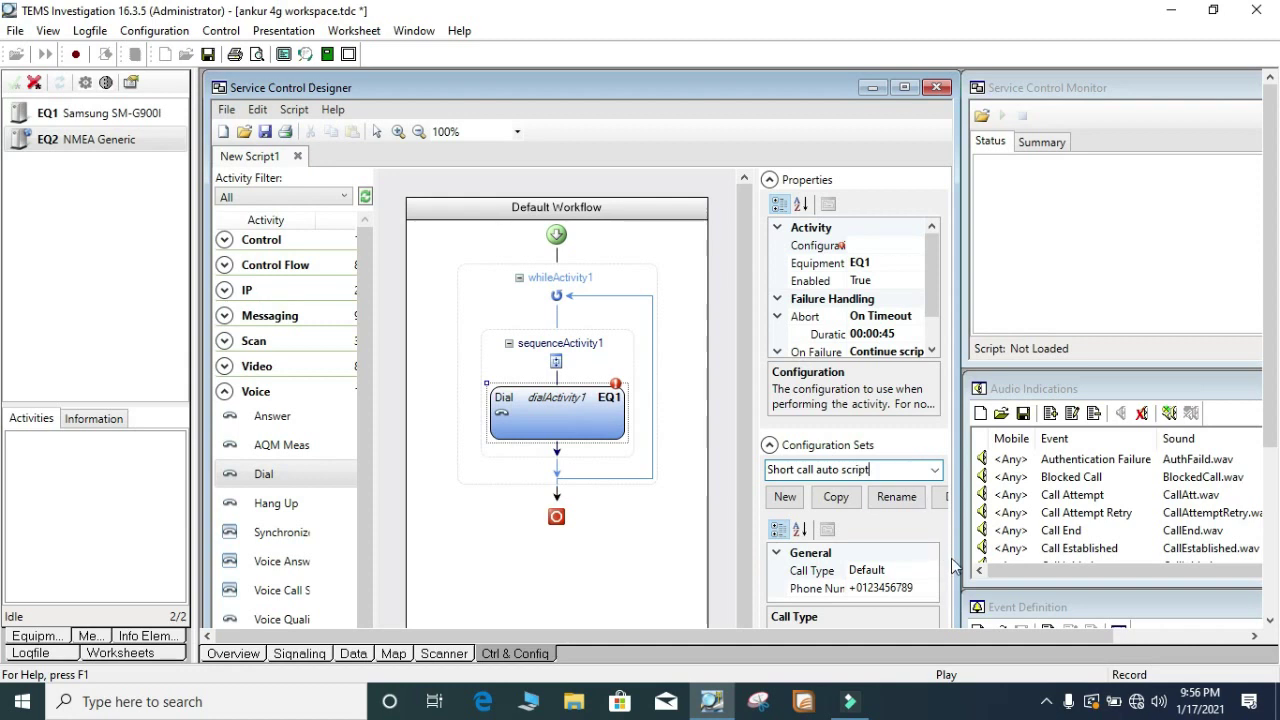
scroll(860, 320, down, 3)
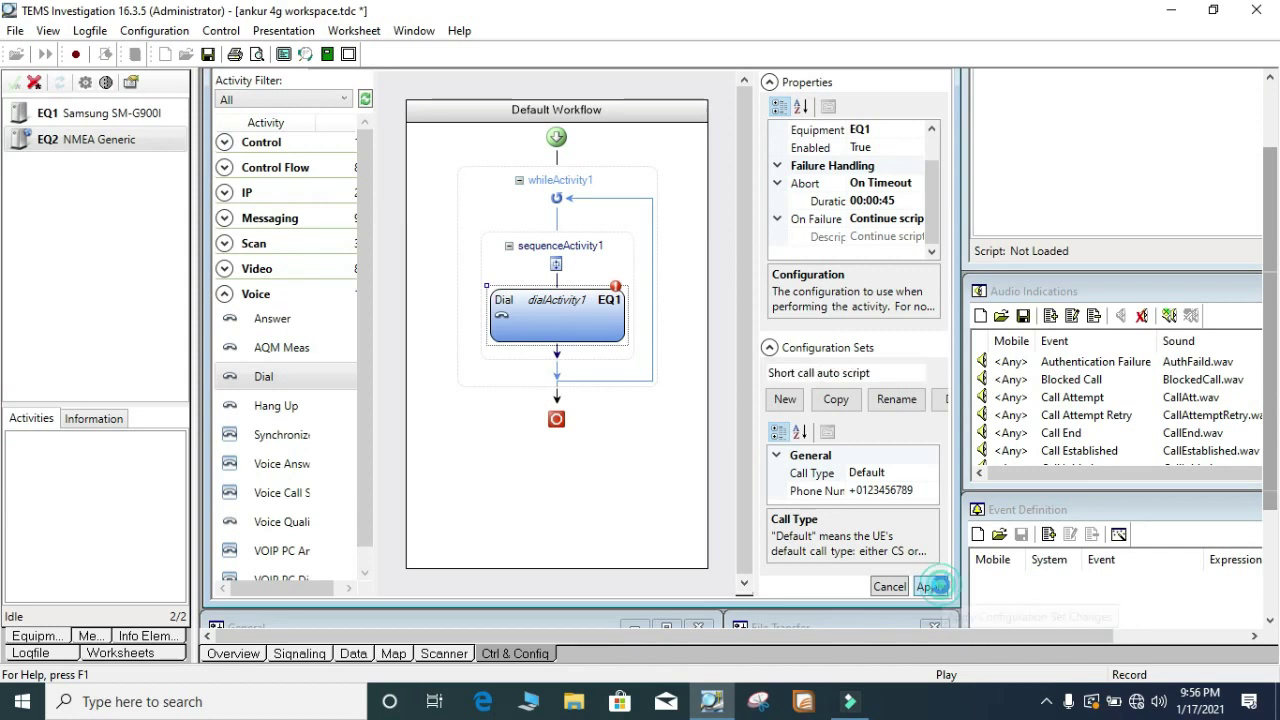
click(941, 590)
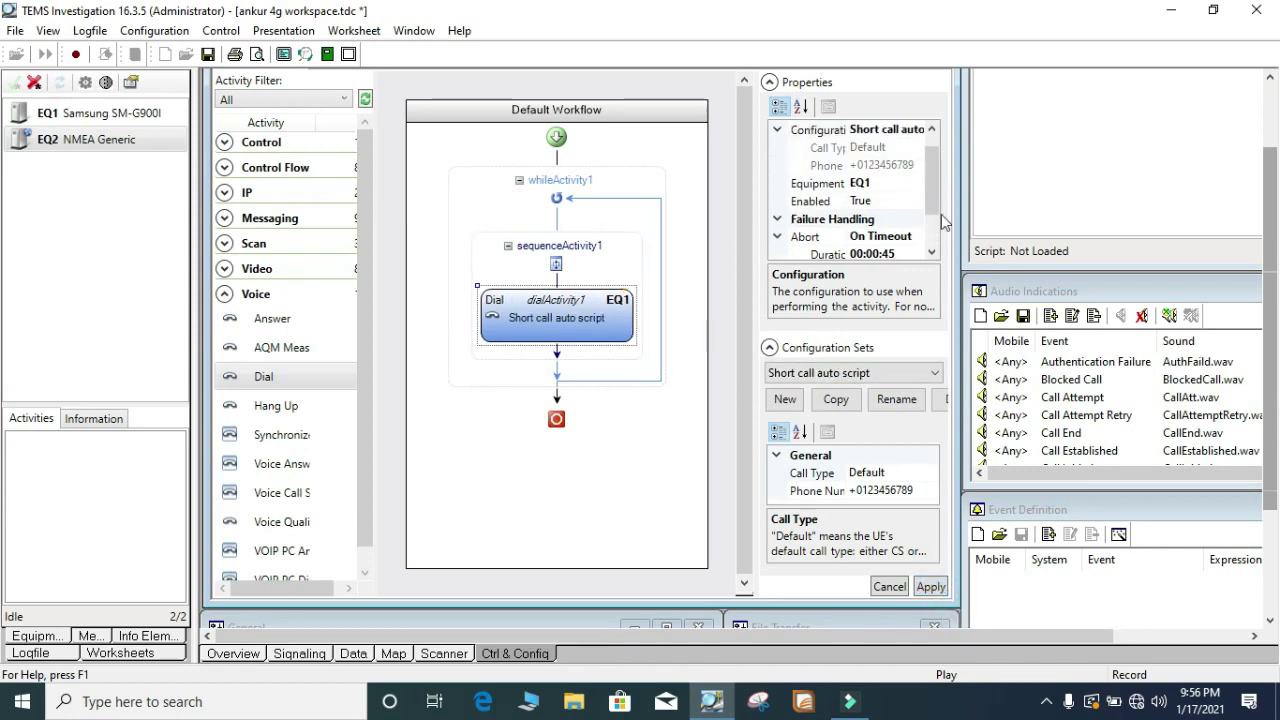
- Replace the placeholder phone number in the Short call auto script configuration with the number to dial and apply the change
drag(933, 192, 935, 168)
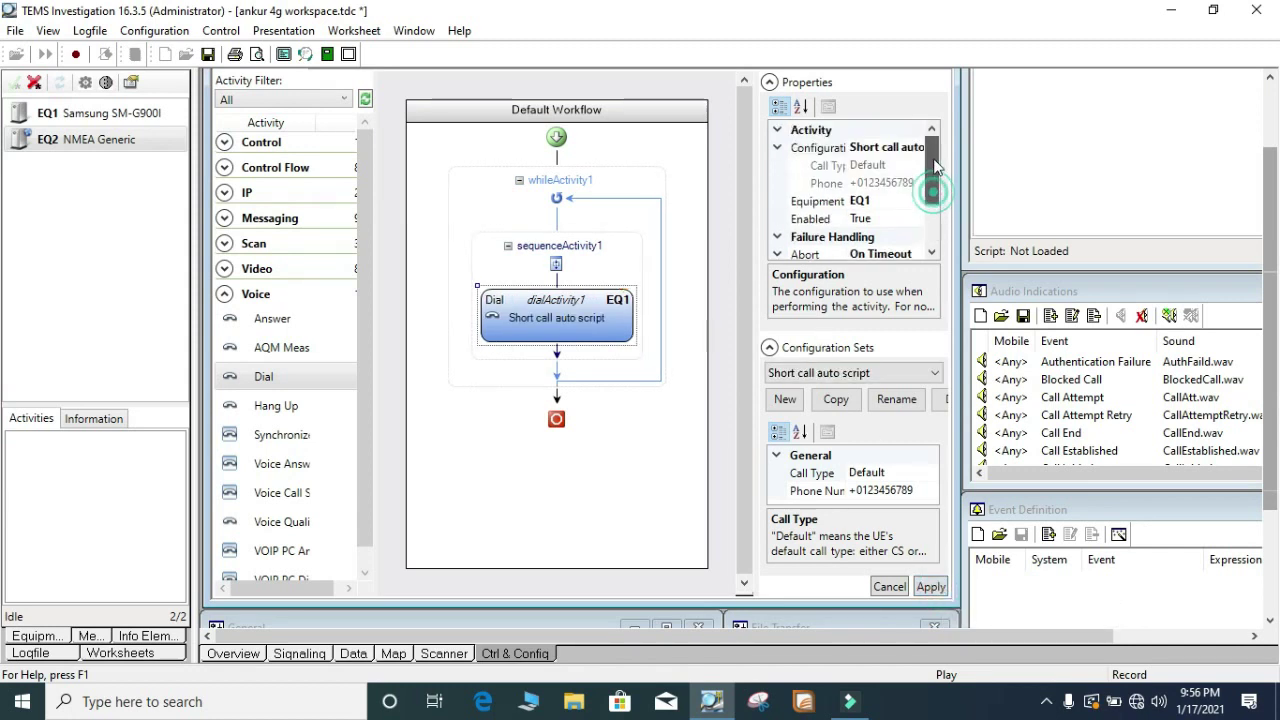
click(880, 183)
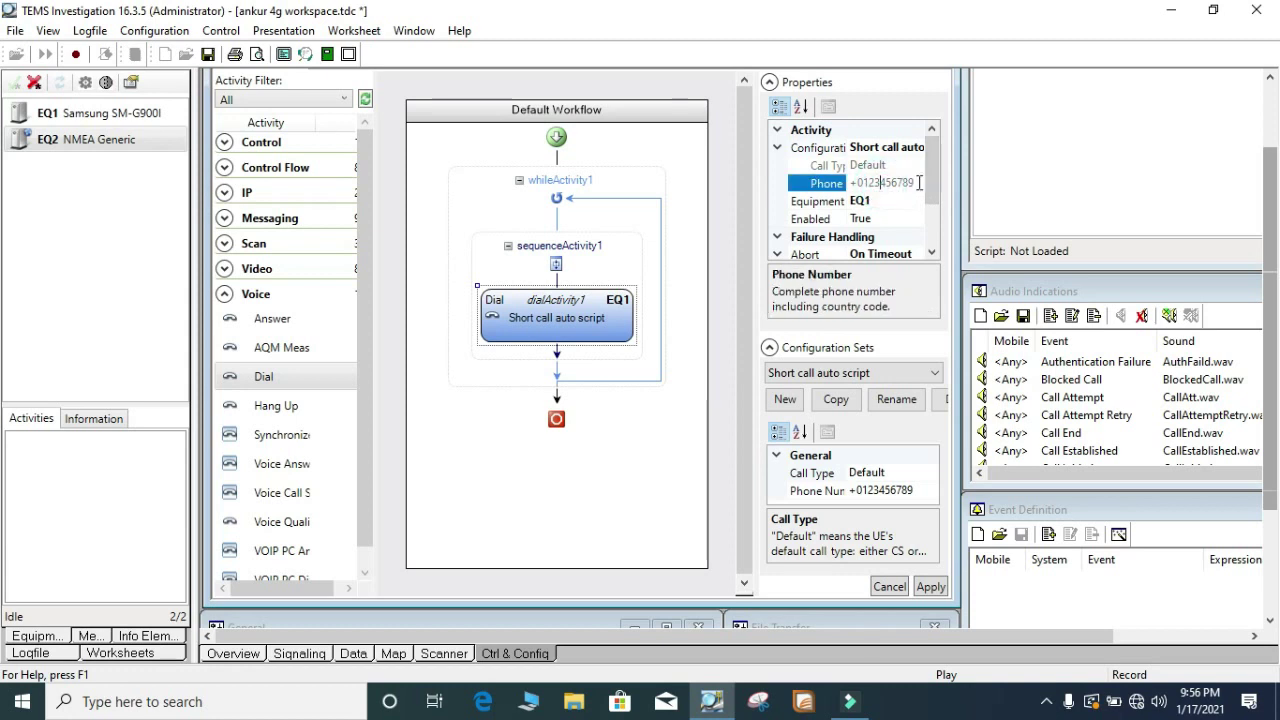
click(917, 183)
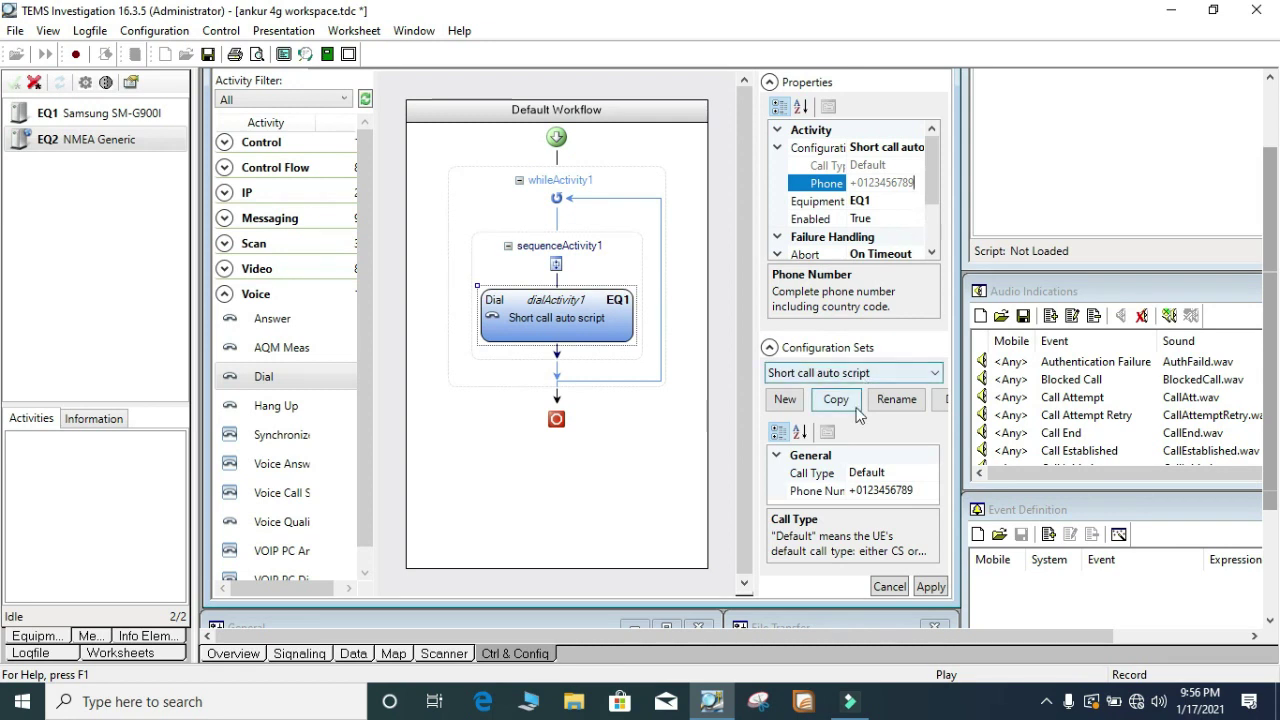
click(917, 489)
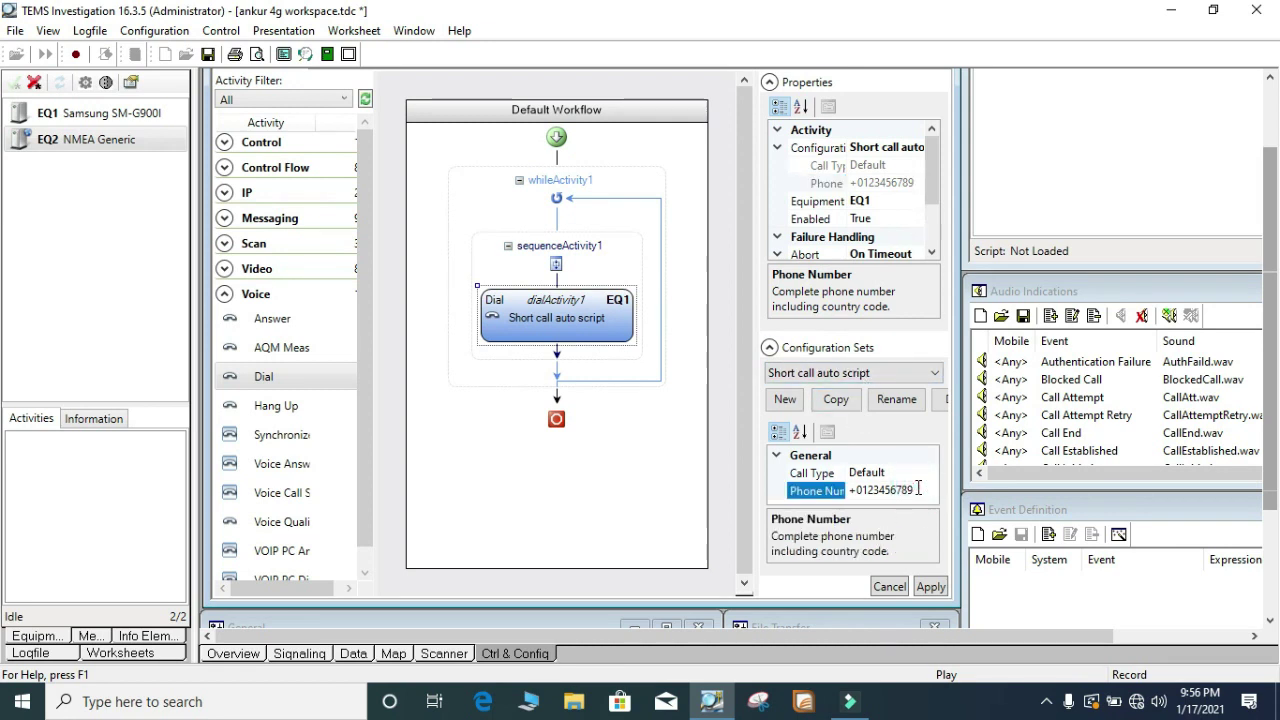
key(BackSpace)
key(BackSpace)
key(BackSpace)
key(BackSpace)
key(BackSpace)
key(BackSpace)
text(229922)
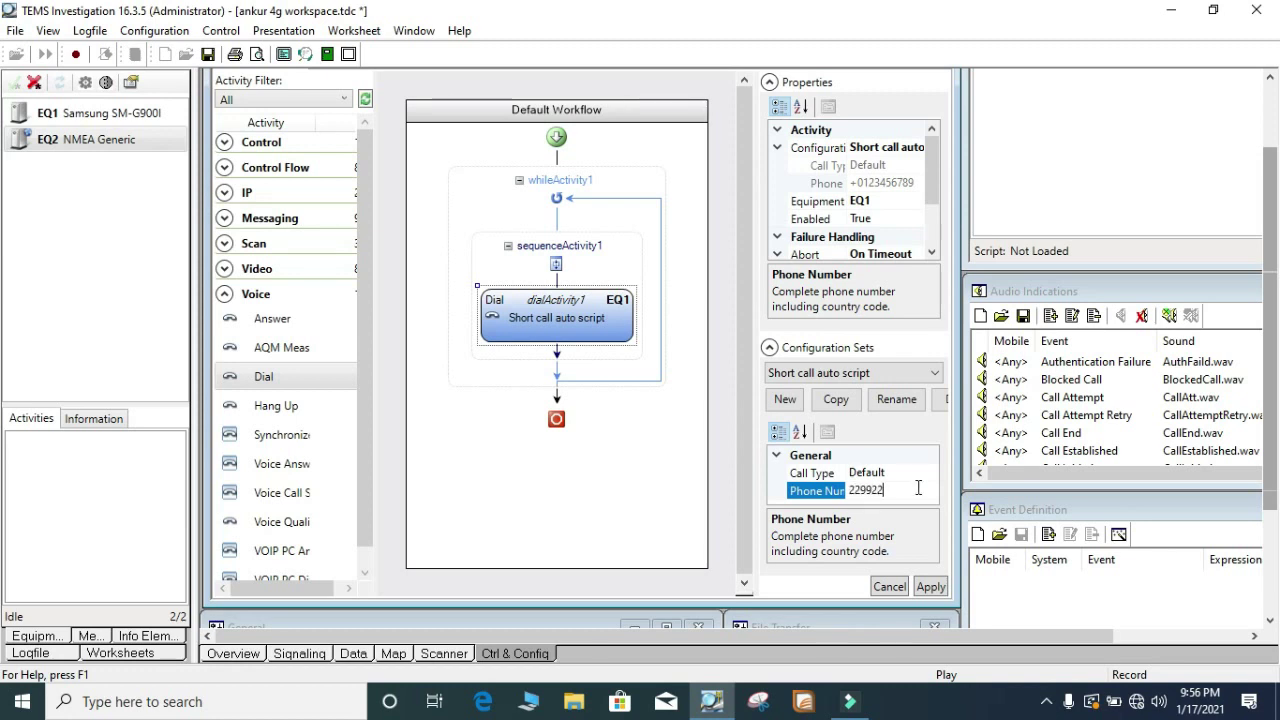
click(928, 588)
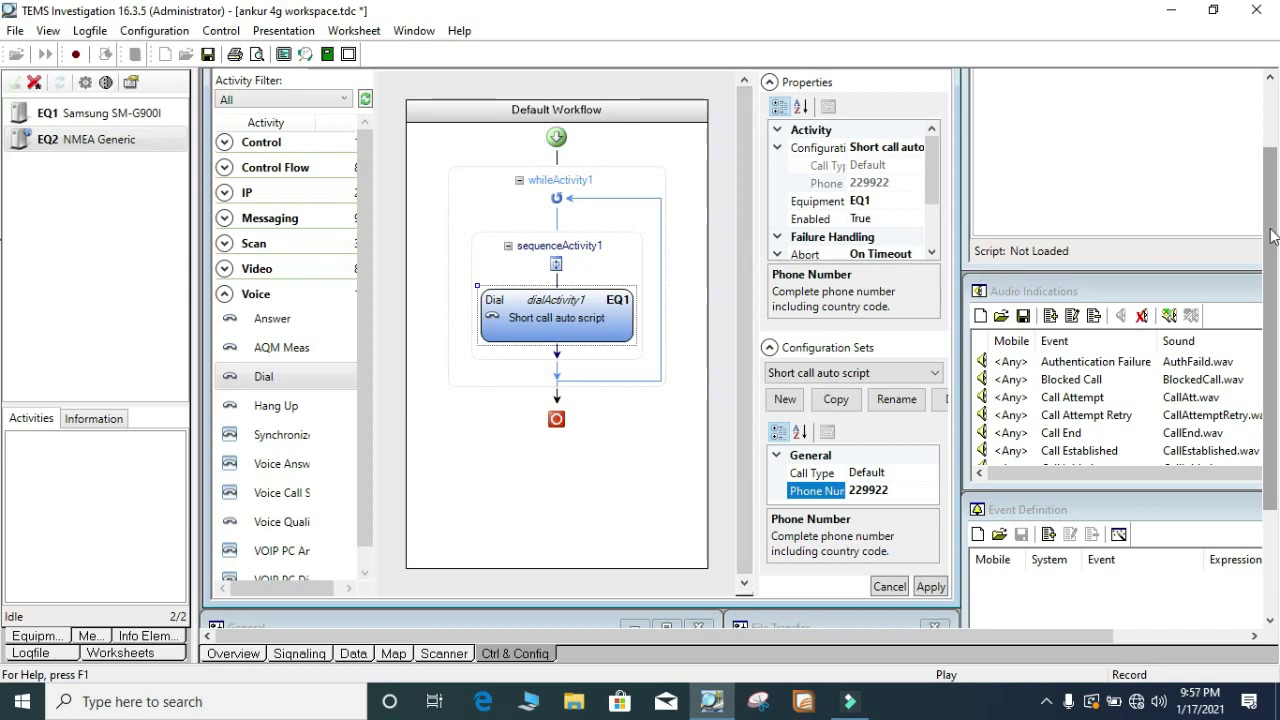
- Add a Wait control-flow activity after the Dial activity in the sequence and set its duration to 00:01:30
scroll(1274, 185, up, 2)
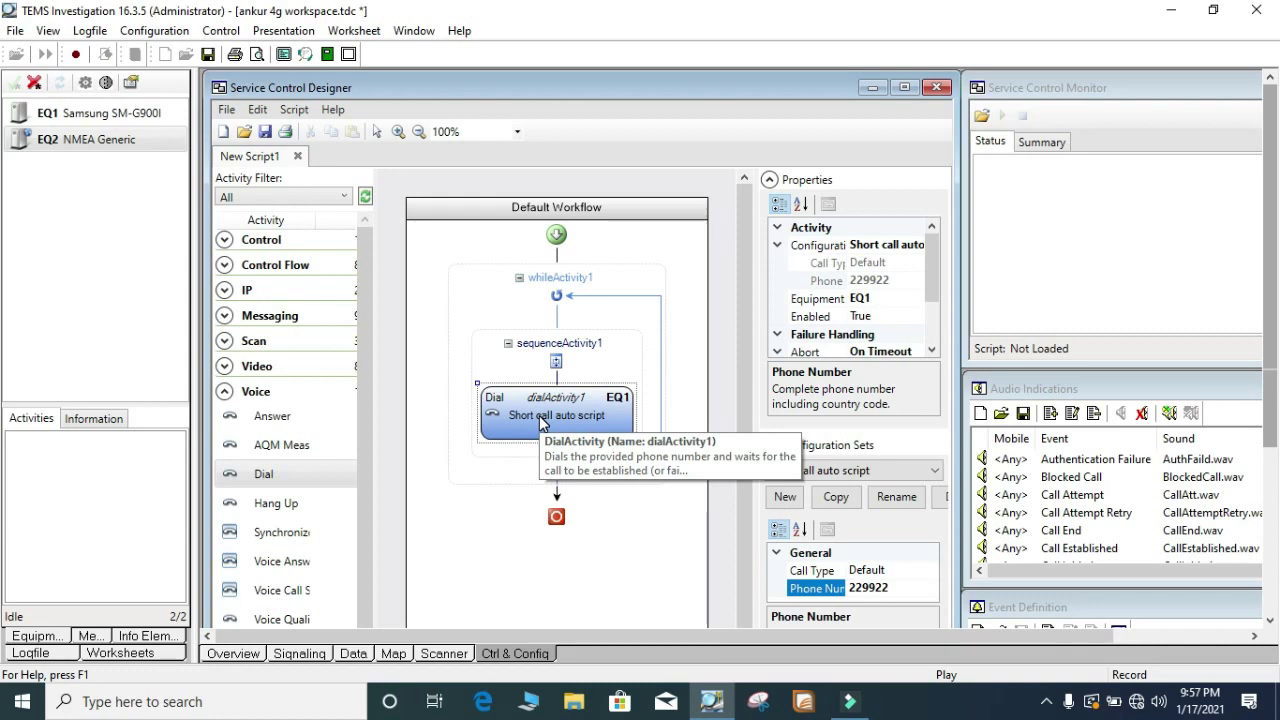
click(223, 394)
click(223, 392)
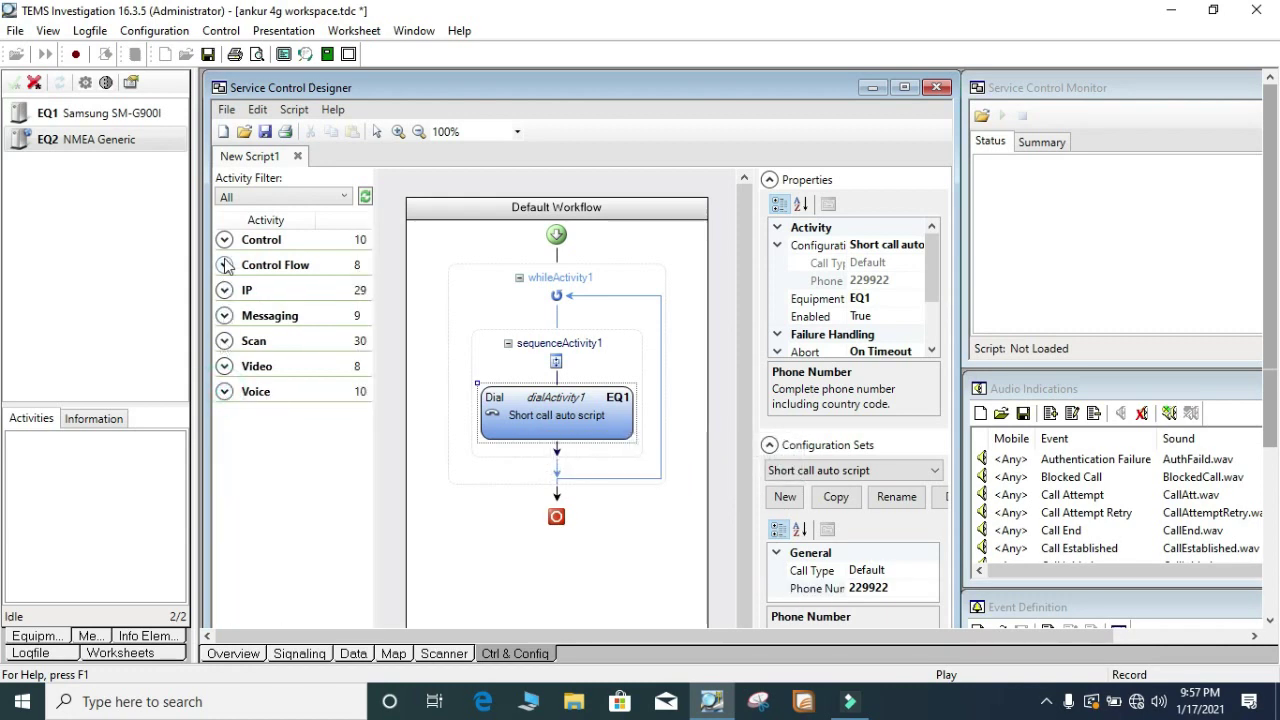
click(225, 268)
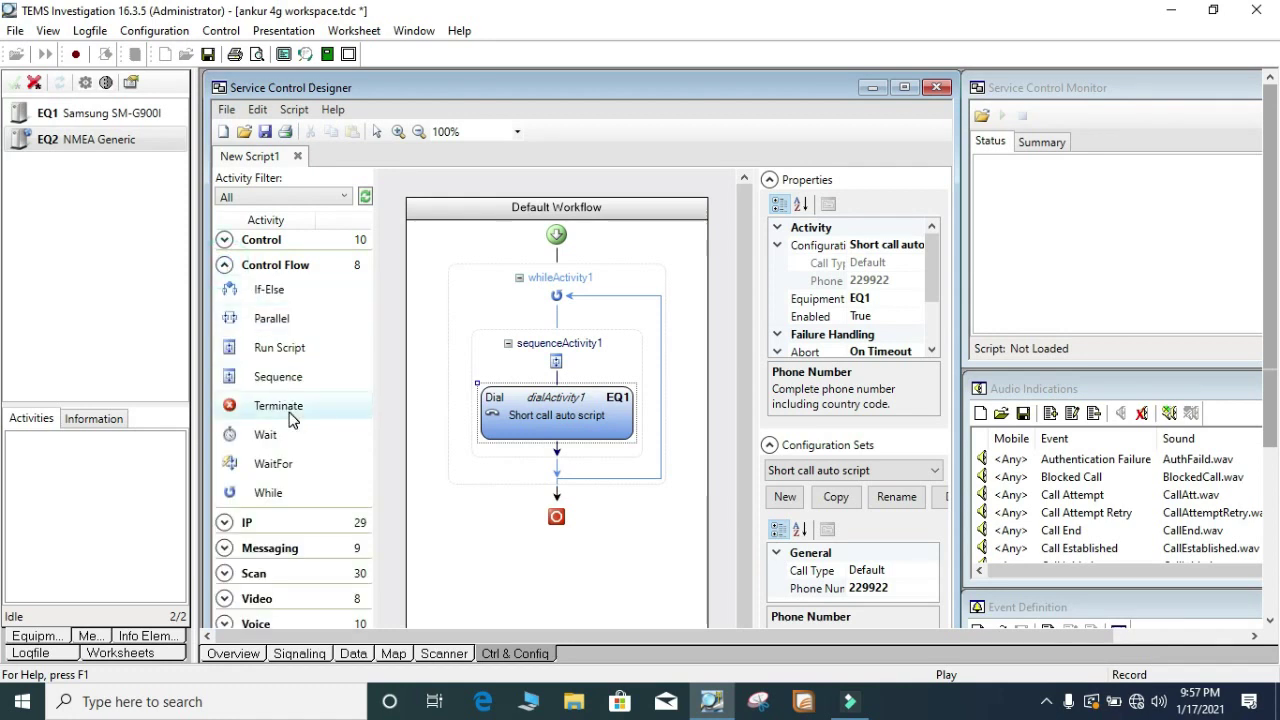
drag(278, 435, 563, 462)
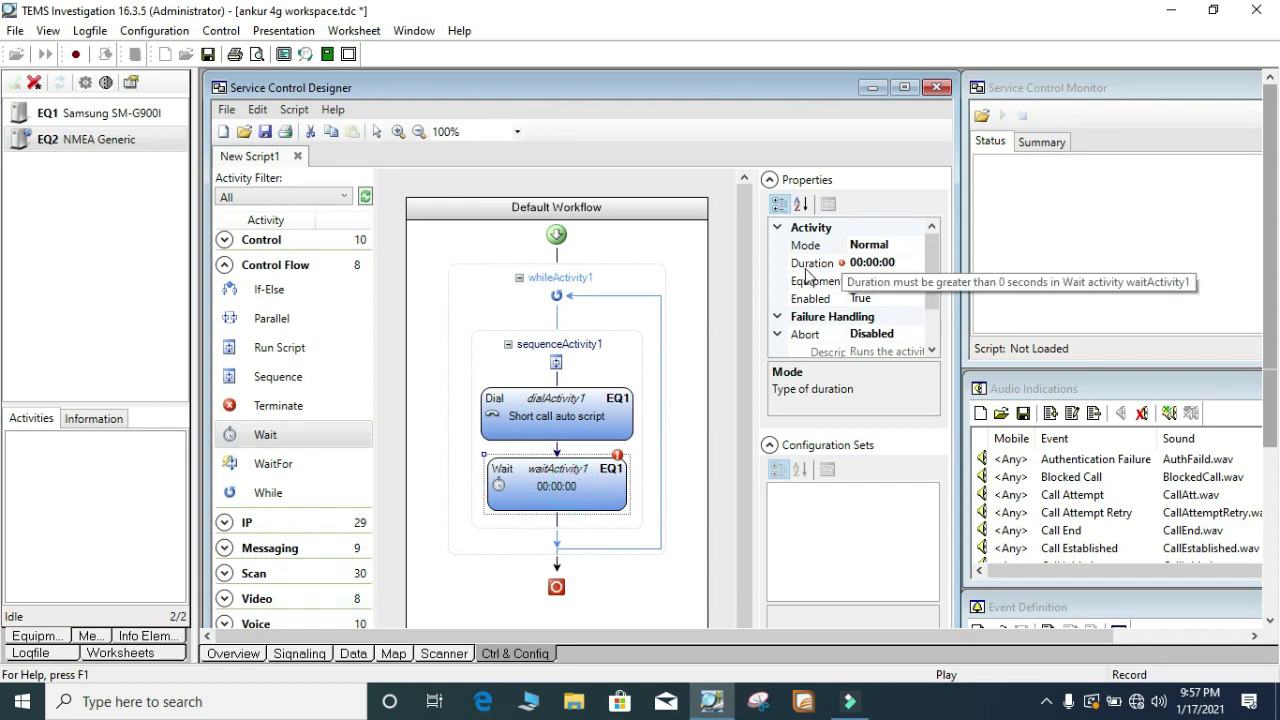
click(880, 264)
text(1:3)
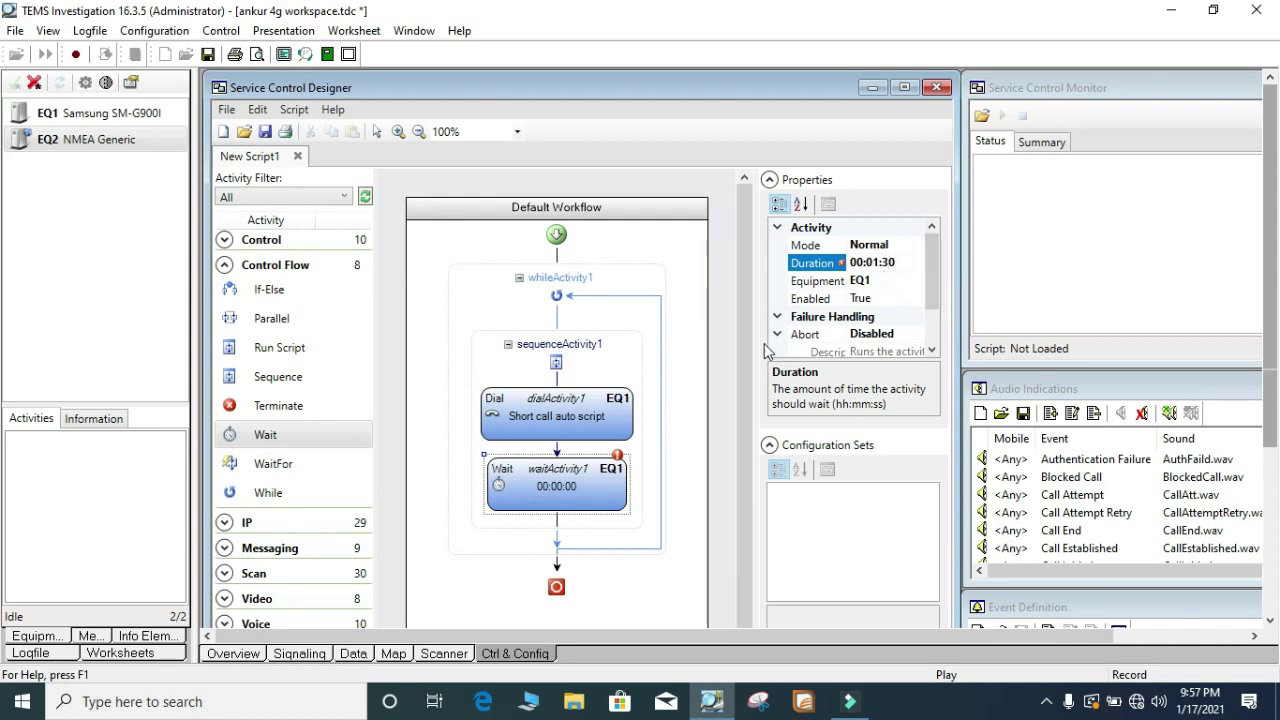
click(719, 396)
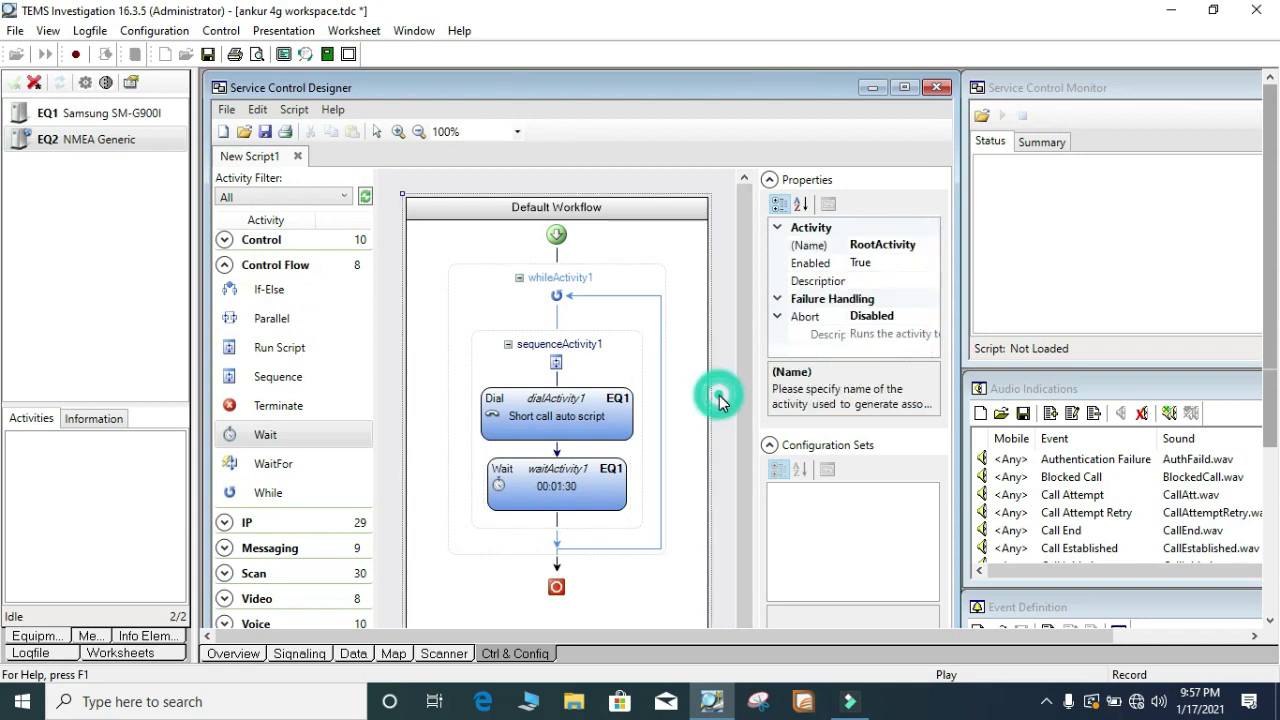
- Add a Hang Up voice activity after the 00:01:30 Wait in the sequence
click(225, 265)
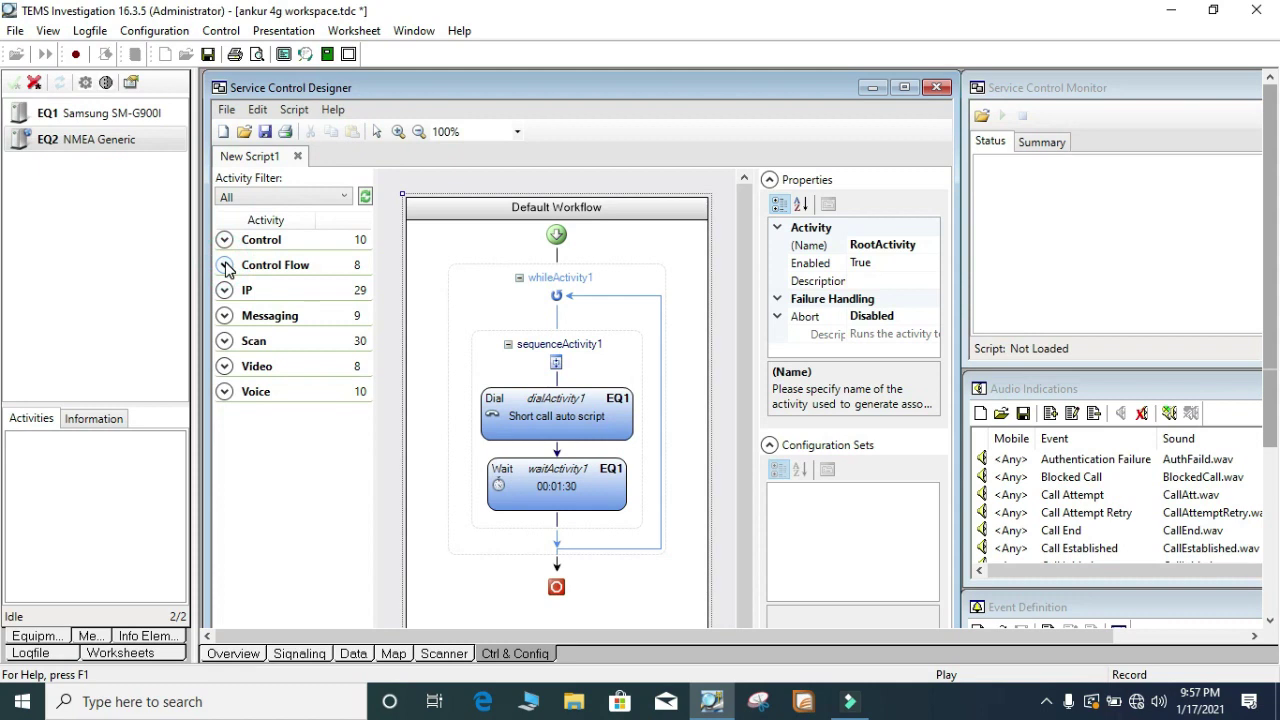
click(225, 392)
drag(278, 513, 560, 524)
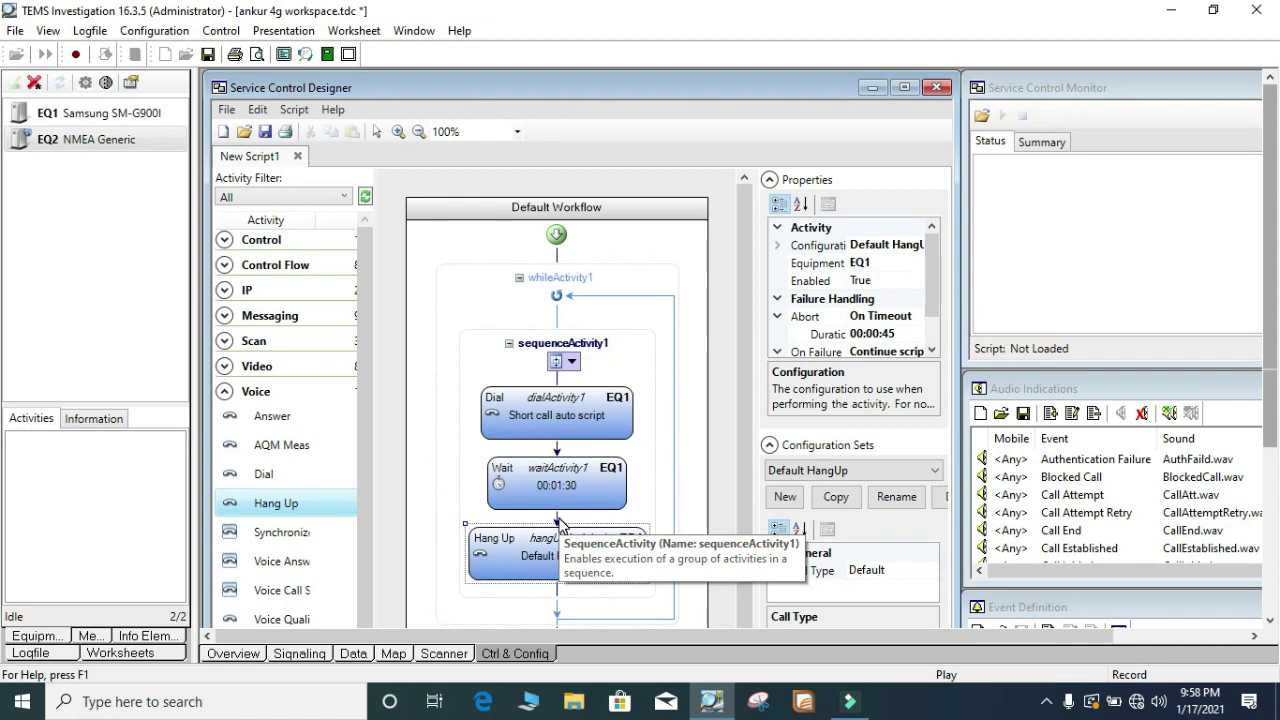
- Add a second Wait activity after the Hang Up activity and set its duration to 00:00:10
click(225, 394)
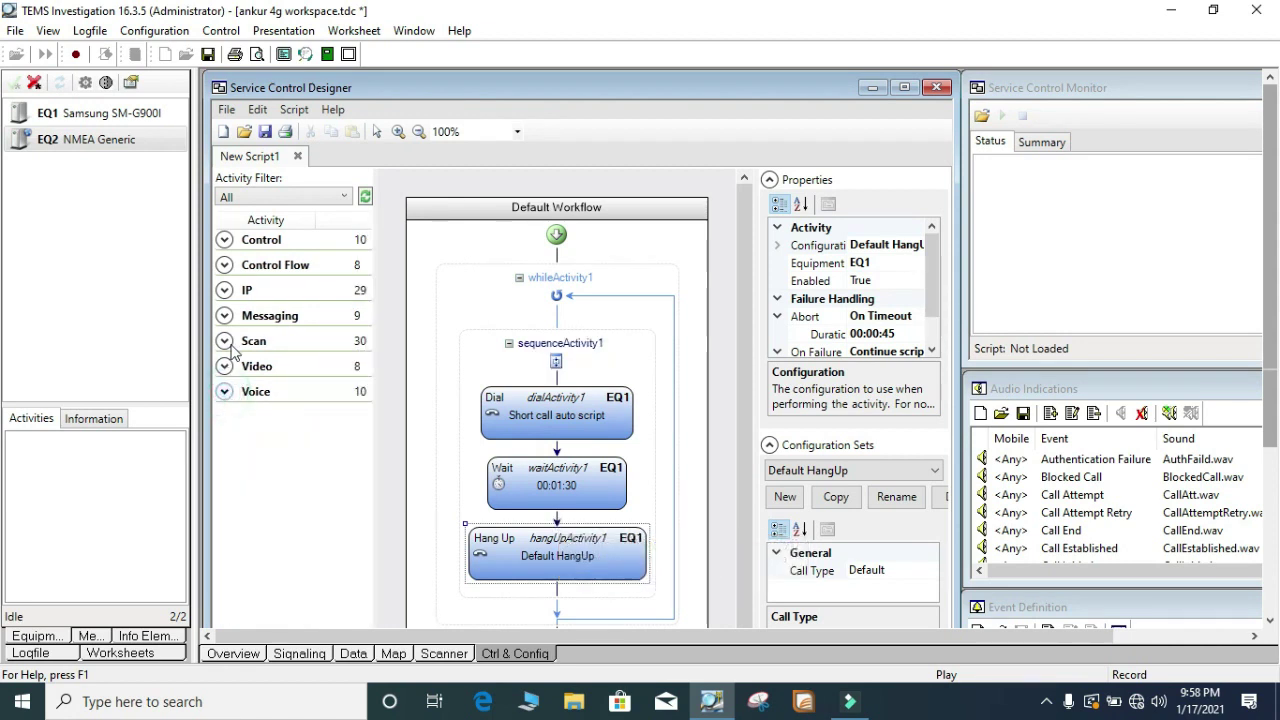
click(225, 265)
drag(275, 434, 563, 589)
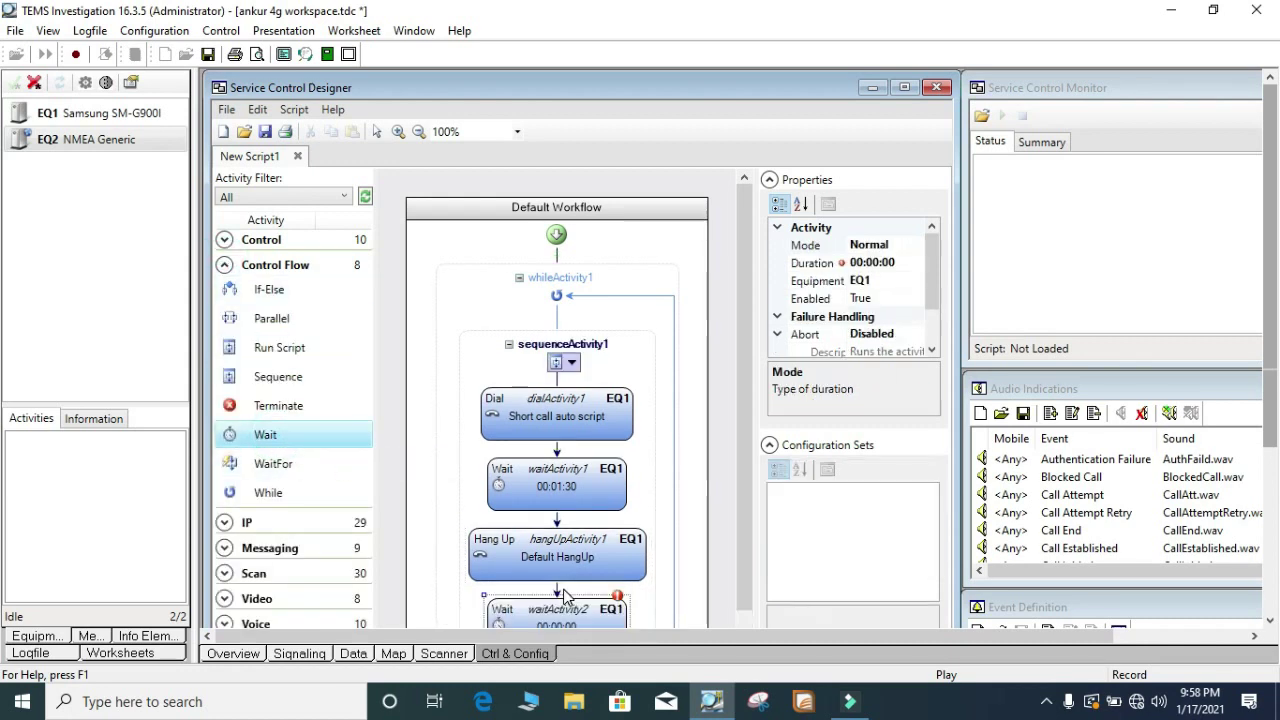
click(562, 592)
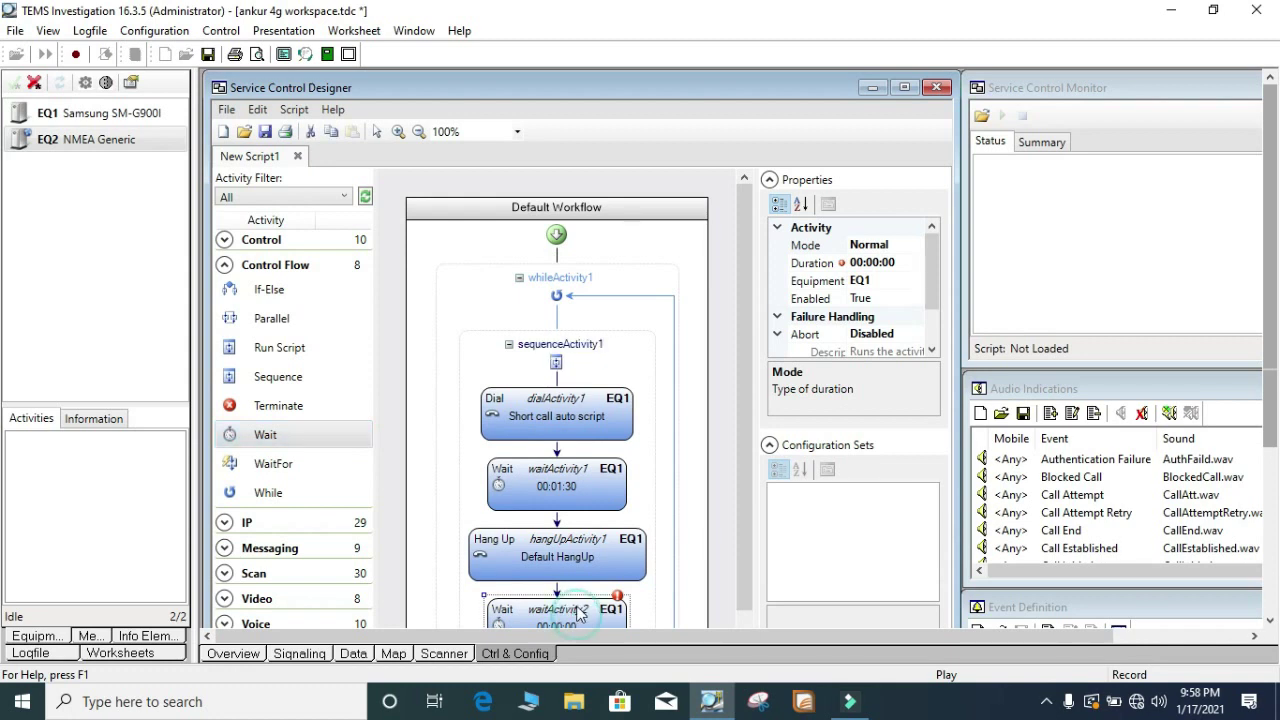
click(890, 262)
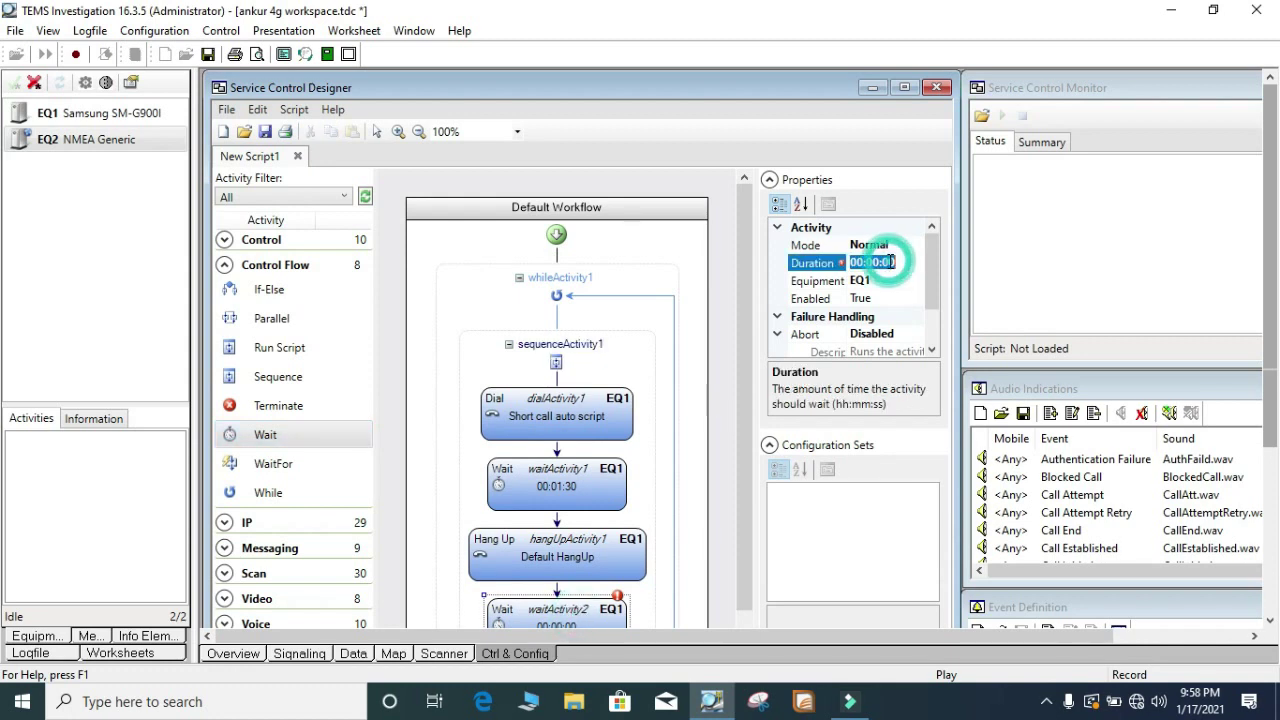
text(10)
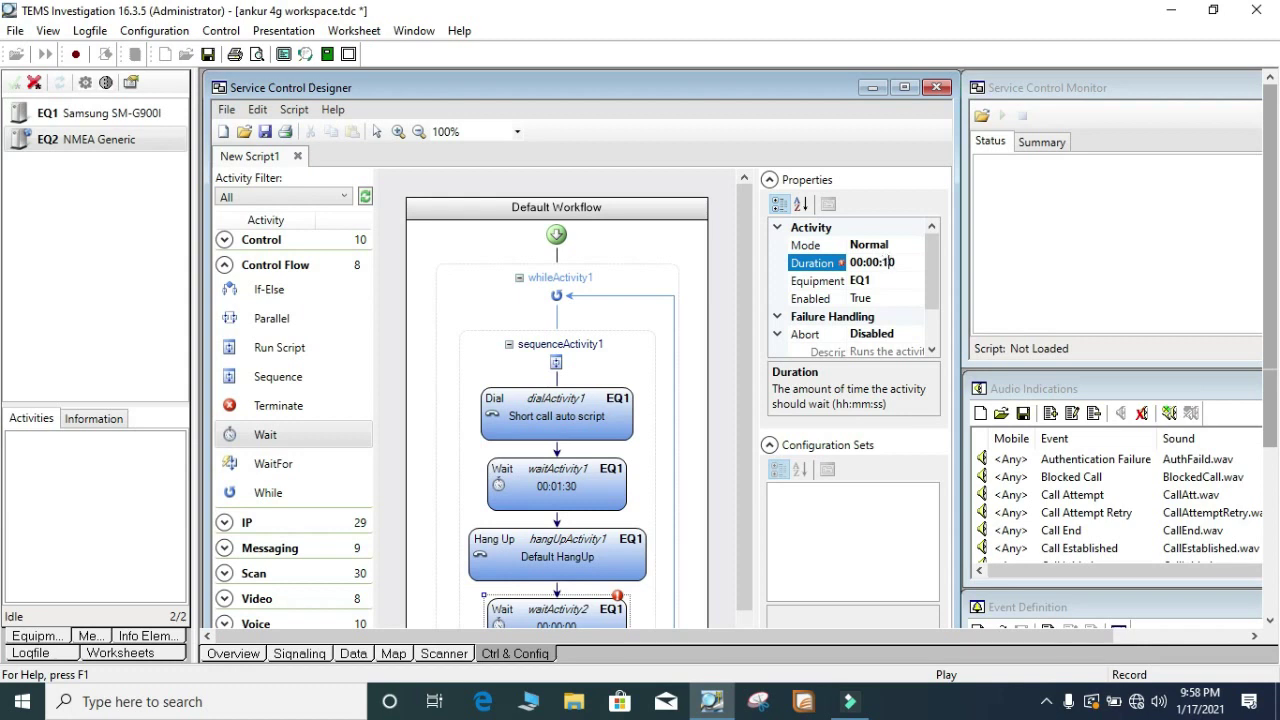
click(719, 446)
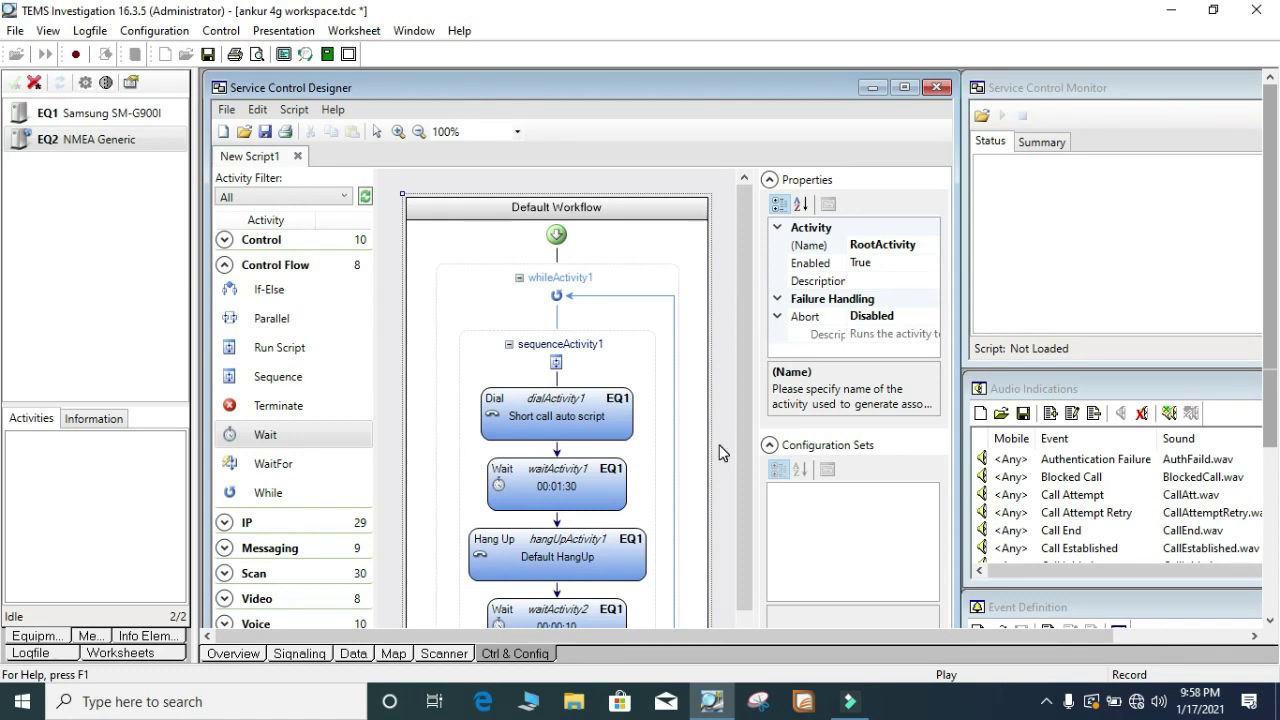
- Add a Start Recording control activity at the beginning of the sequence, before the Dial activity
click(225, 266)
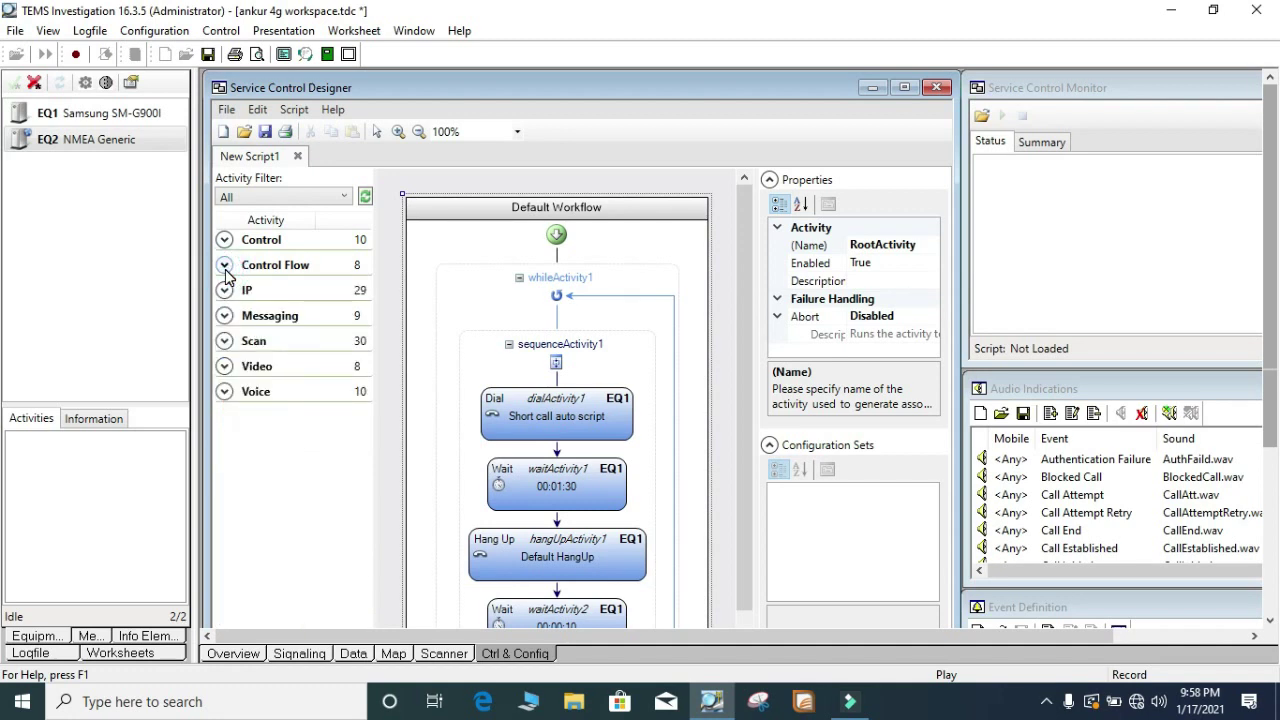
click(224, 240)
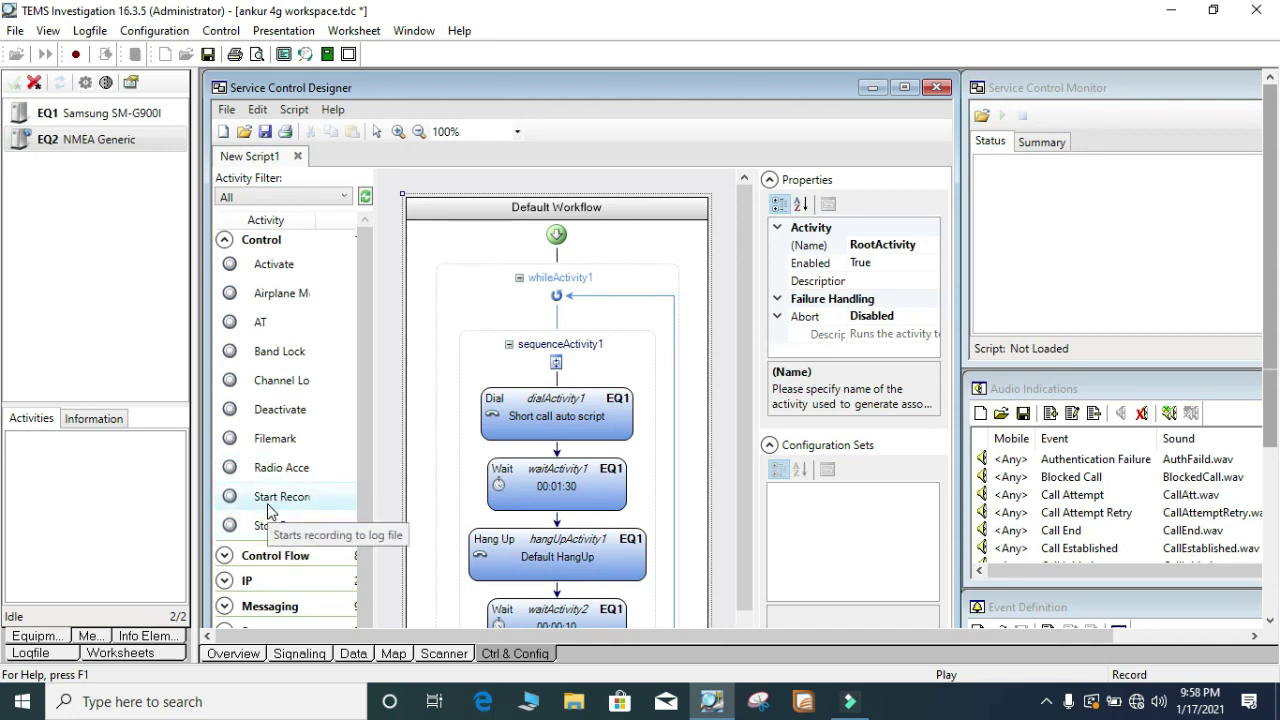
drag(262, 494, 563, 378)
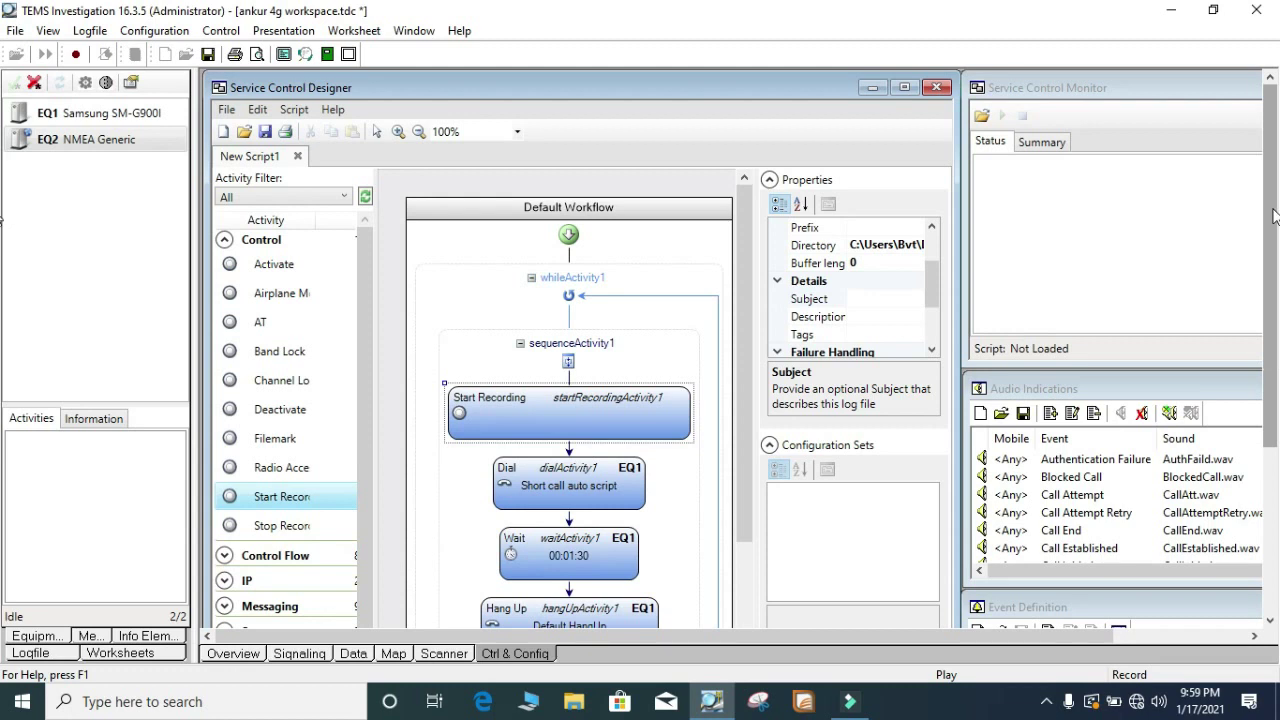
- Add a Stop Recording activity after the 00:00:10 Wait and set its recording activity to startRecordingActivity1
scroll(1269, 283, down, 3)
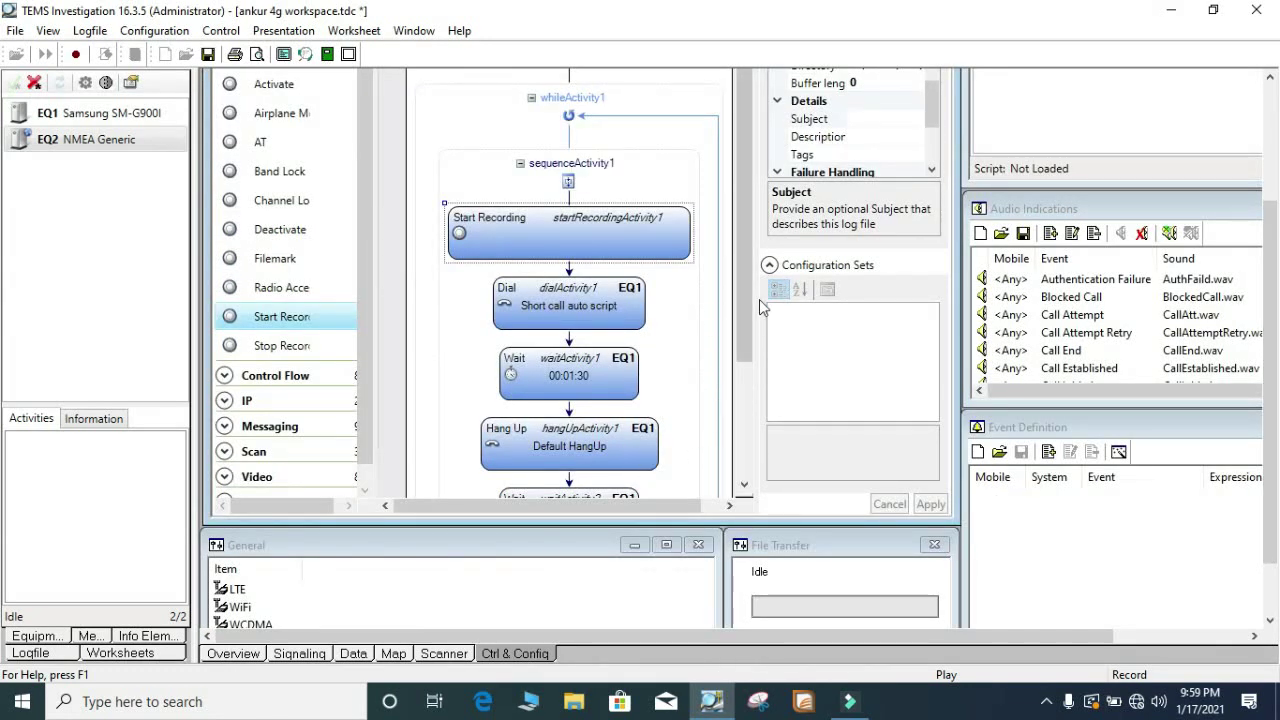
drag(746, 295, 743, 370)
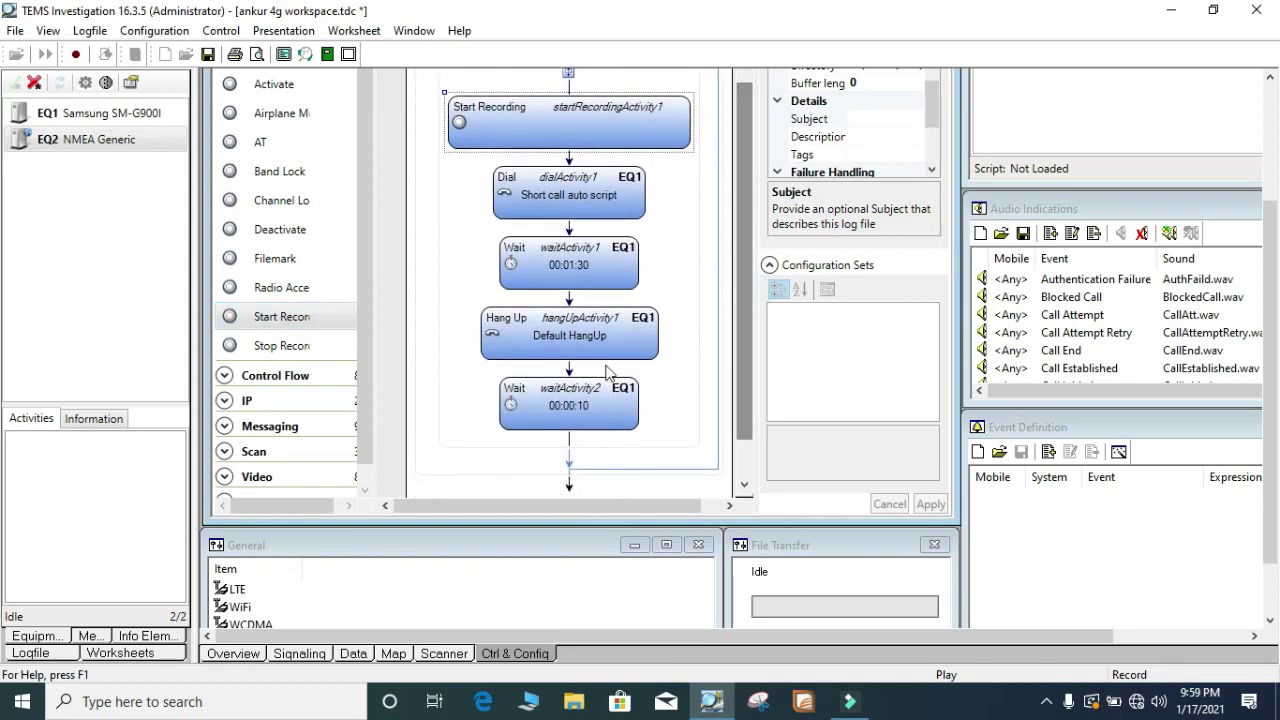
drag(265, 346, 571, 440)
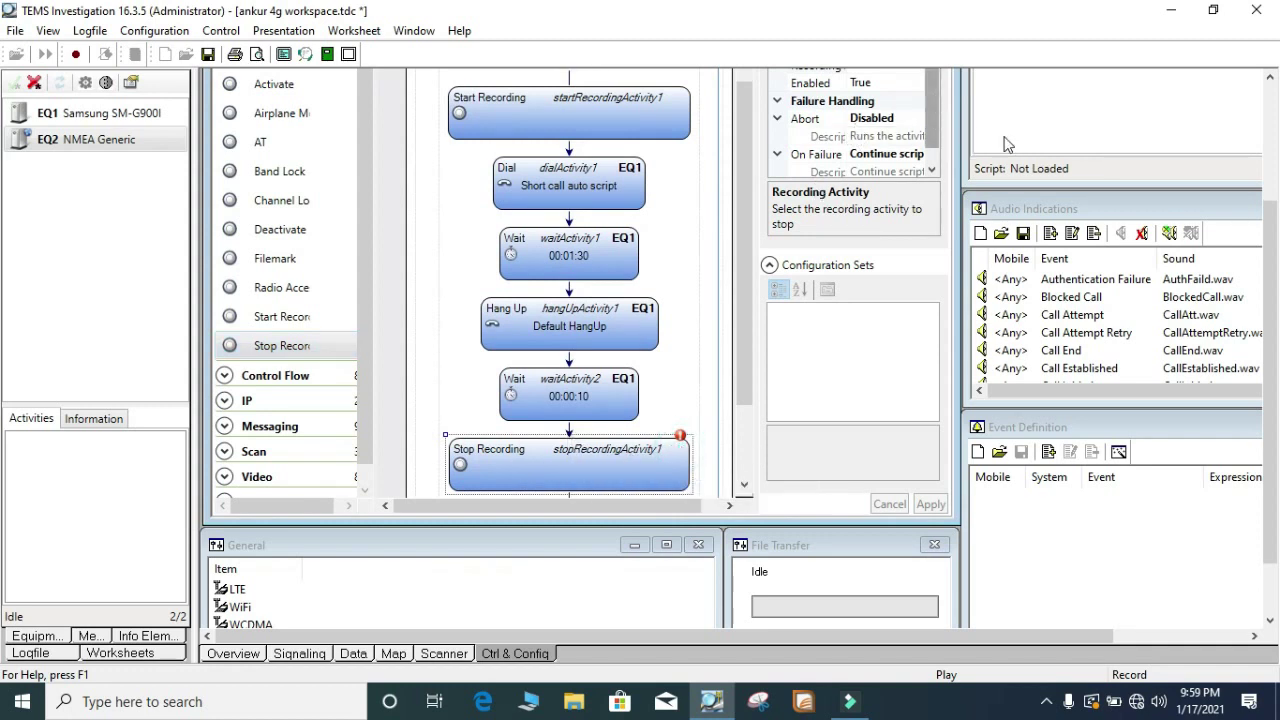
scroll(1091, 206, up, 1)
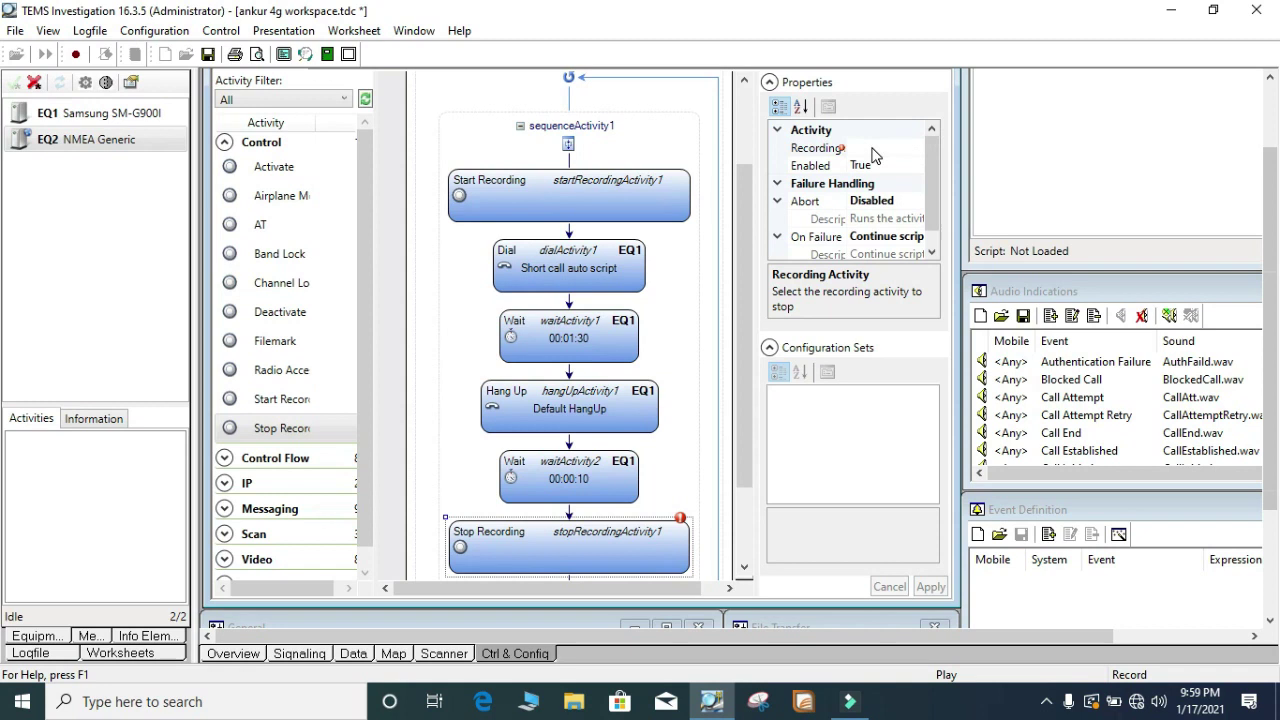
click(873, 148)
click(914, 148)
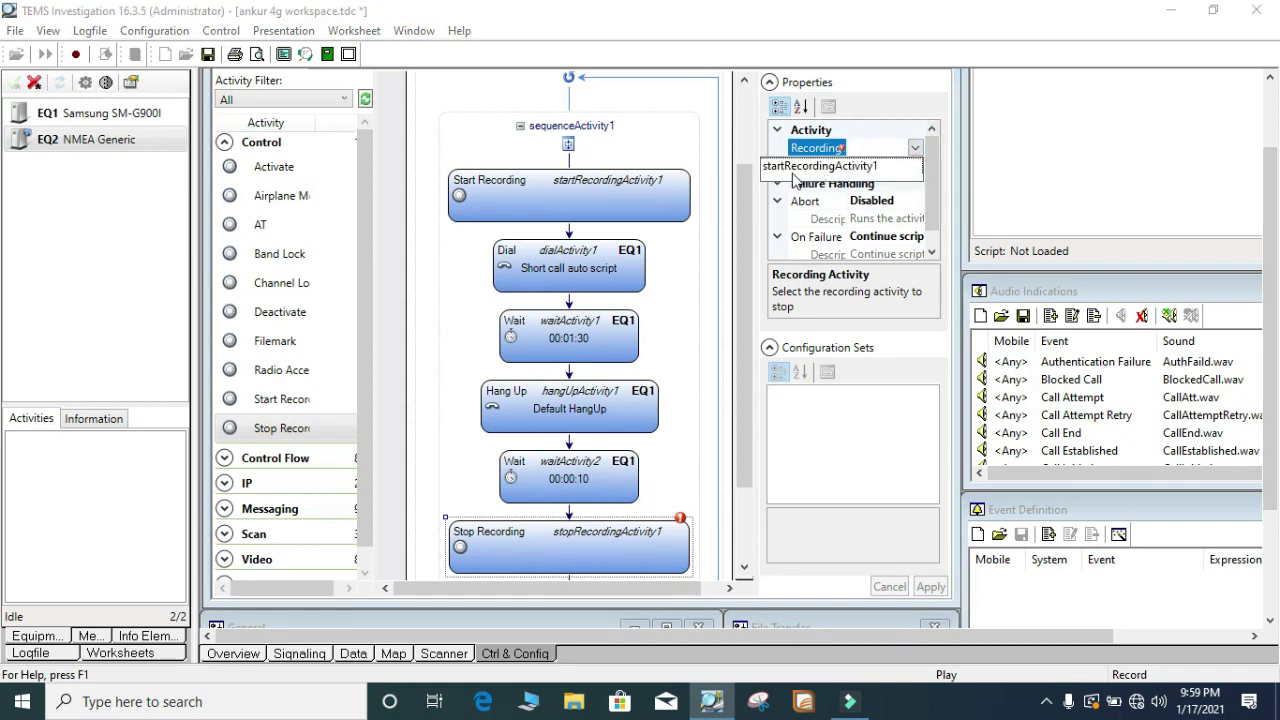
click(873, 167)
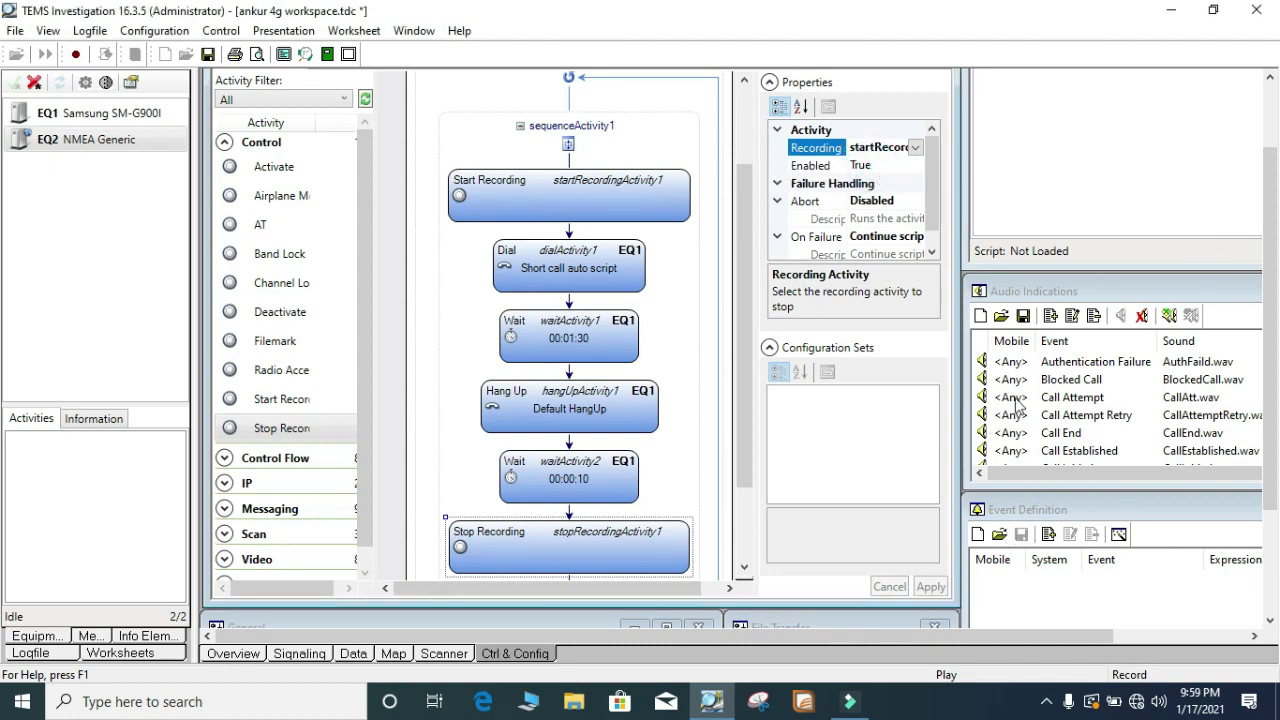
- Validate the finished script and dismiss the validation report
scroll(985, 200, up, 2)
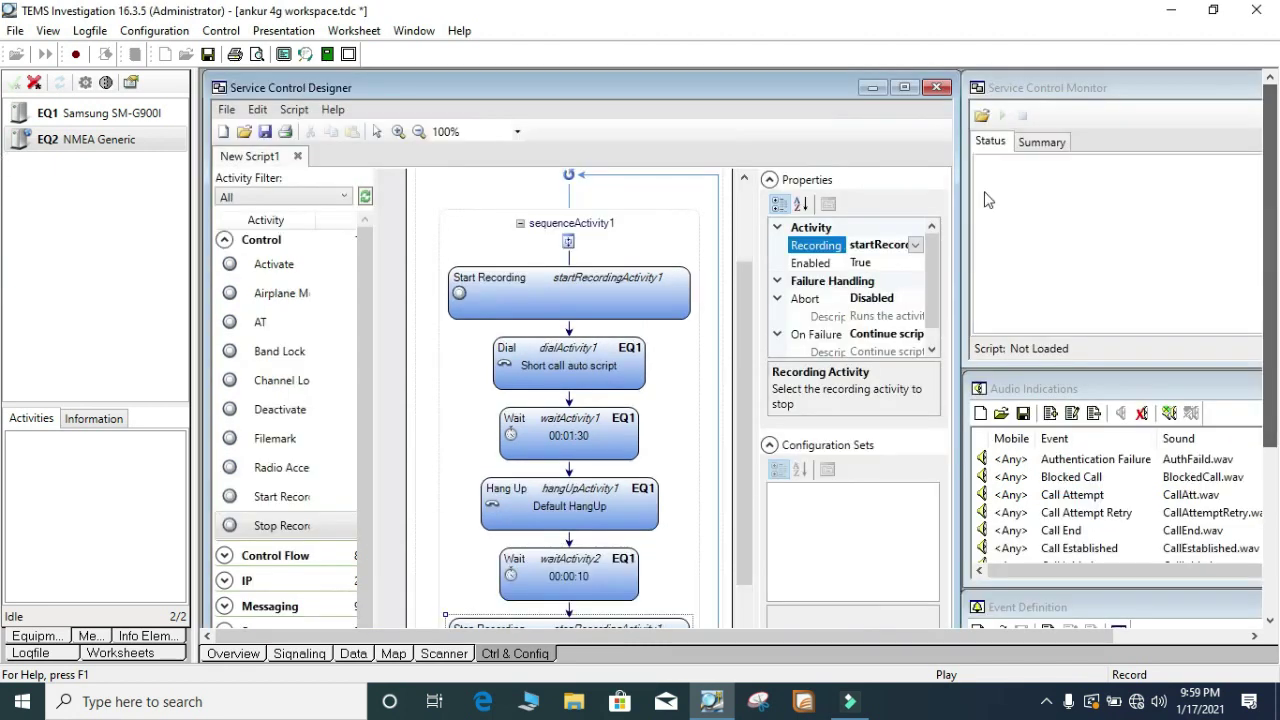
click(745, 245)
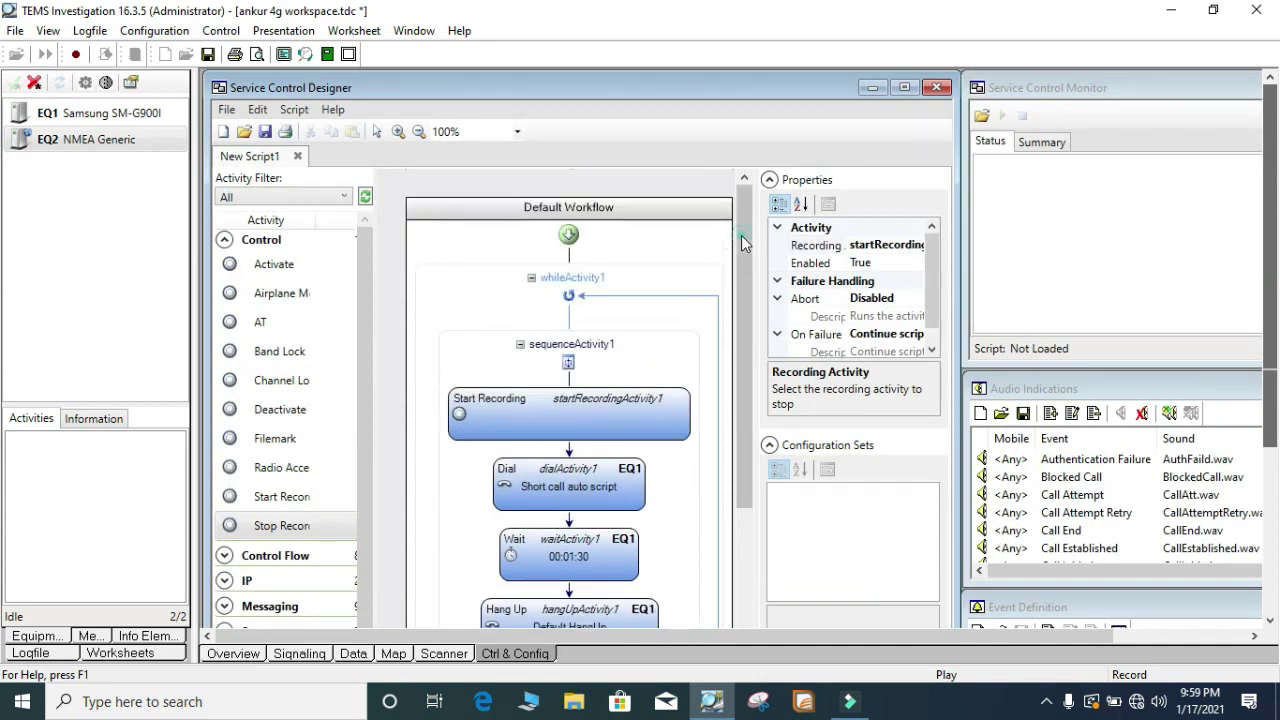
click(290, 117)
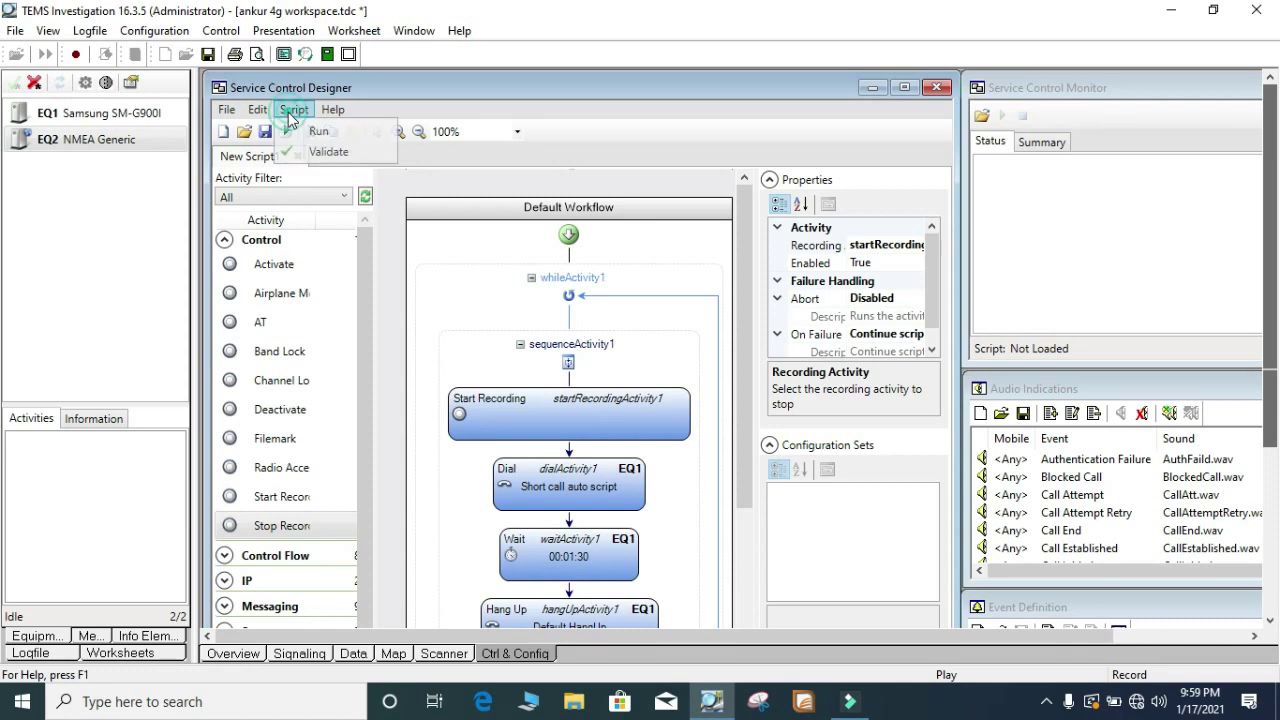
click(322, 152)
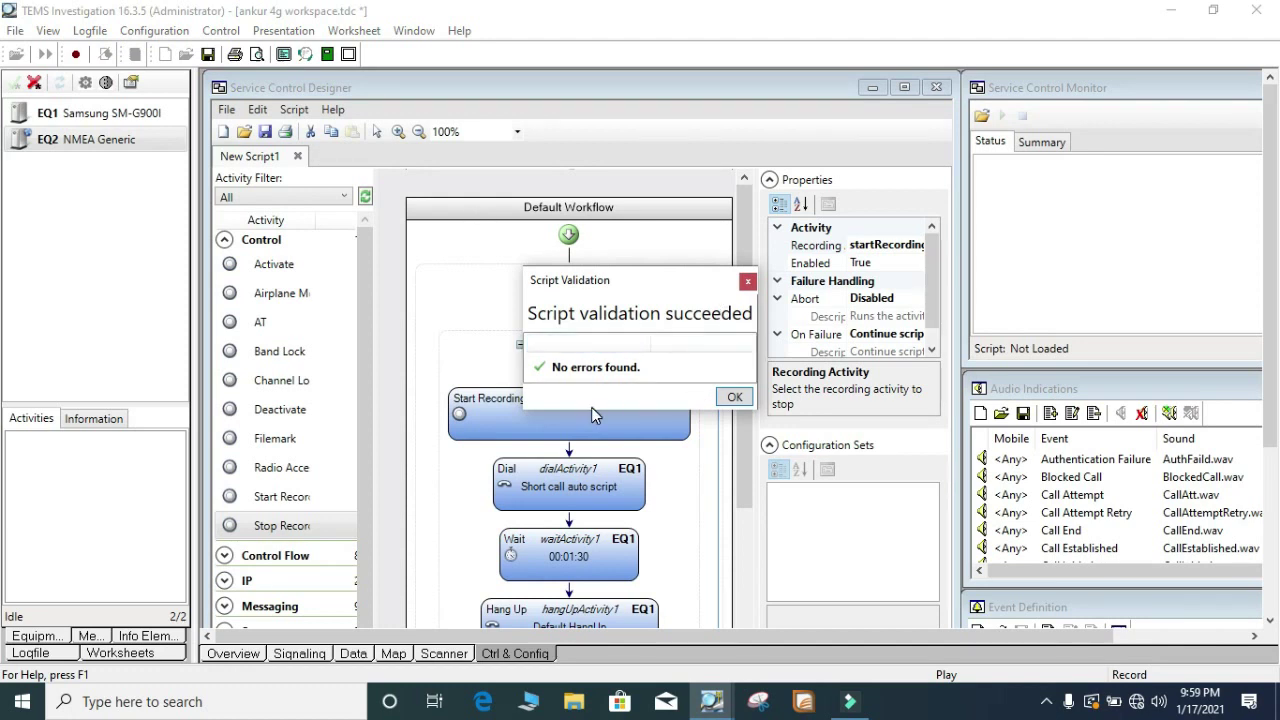
click(734, 397)
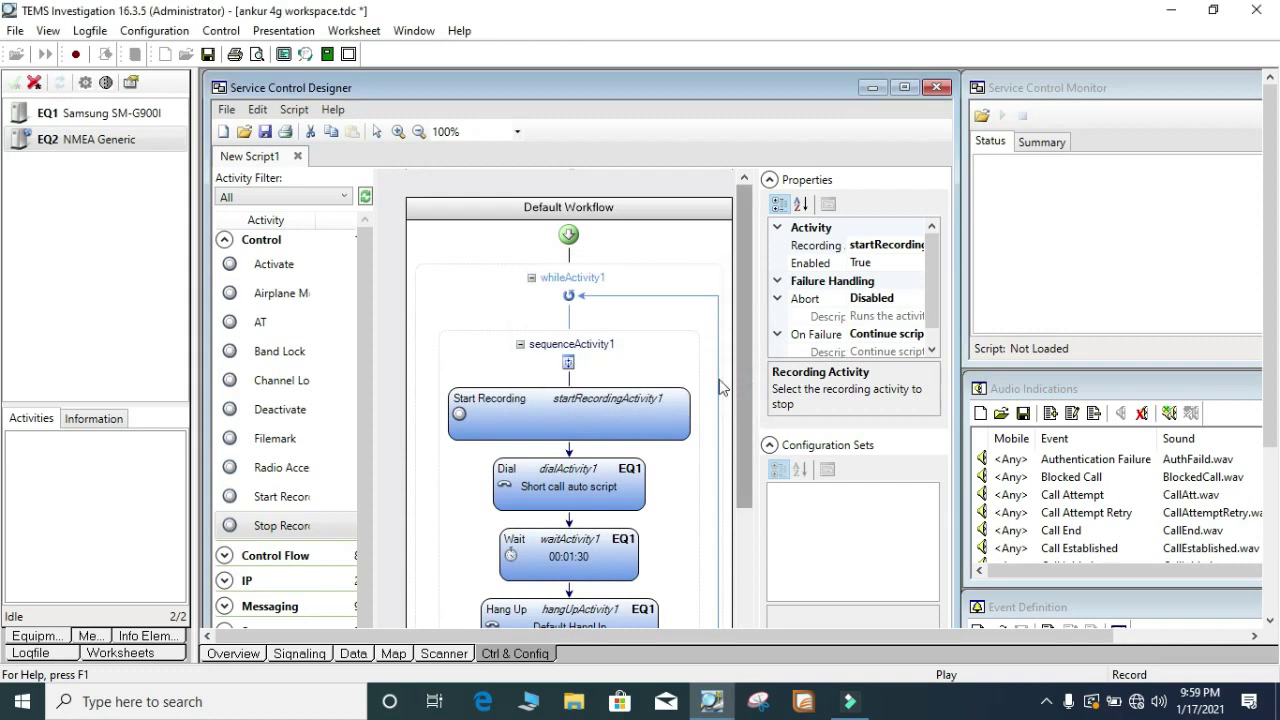
- Save the script as "Short call auto script" in the Scripts folder on drive D:, using the Redistributable format
click(228, 112)
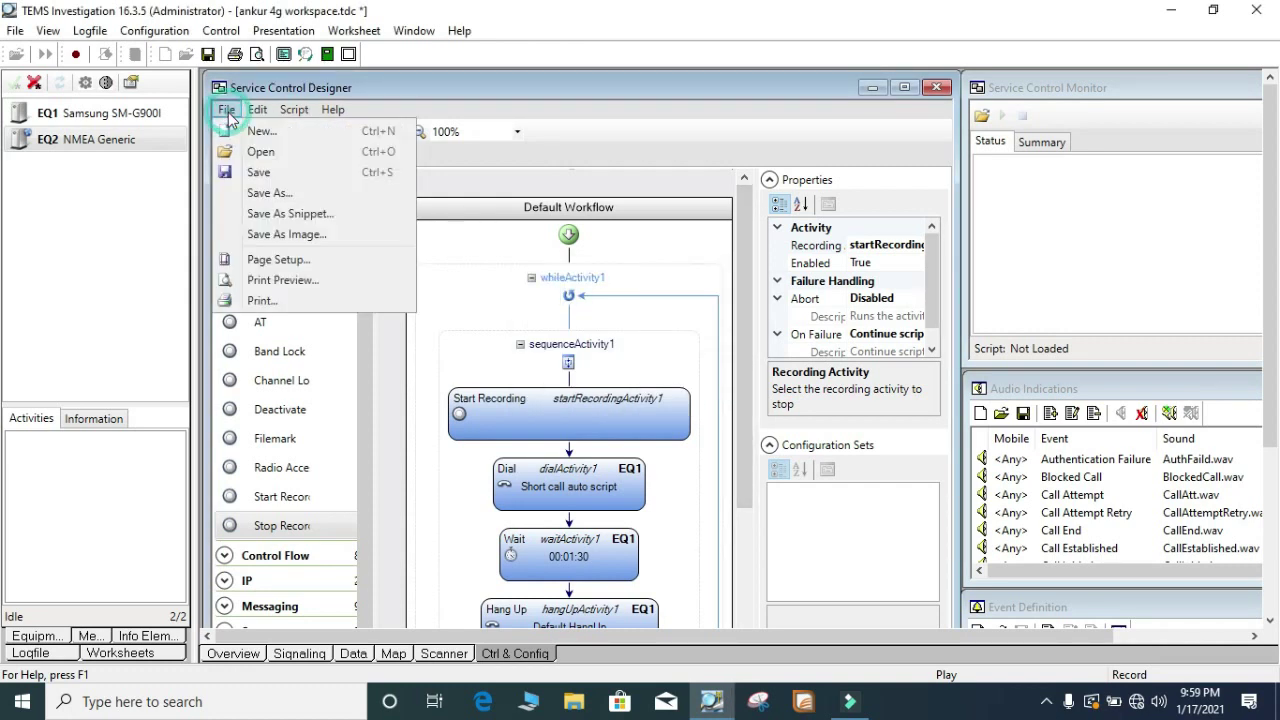
click(276, 200)
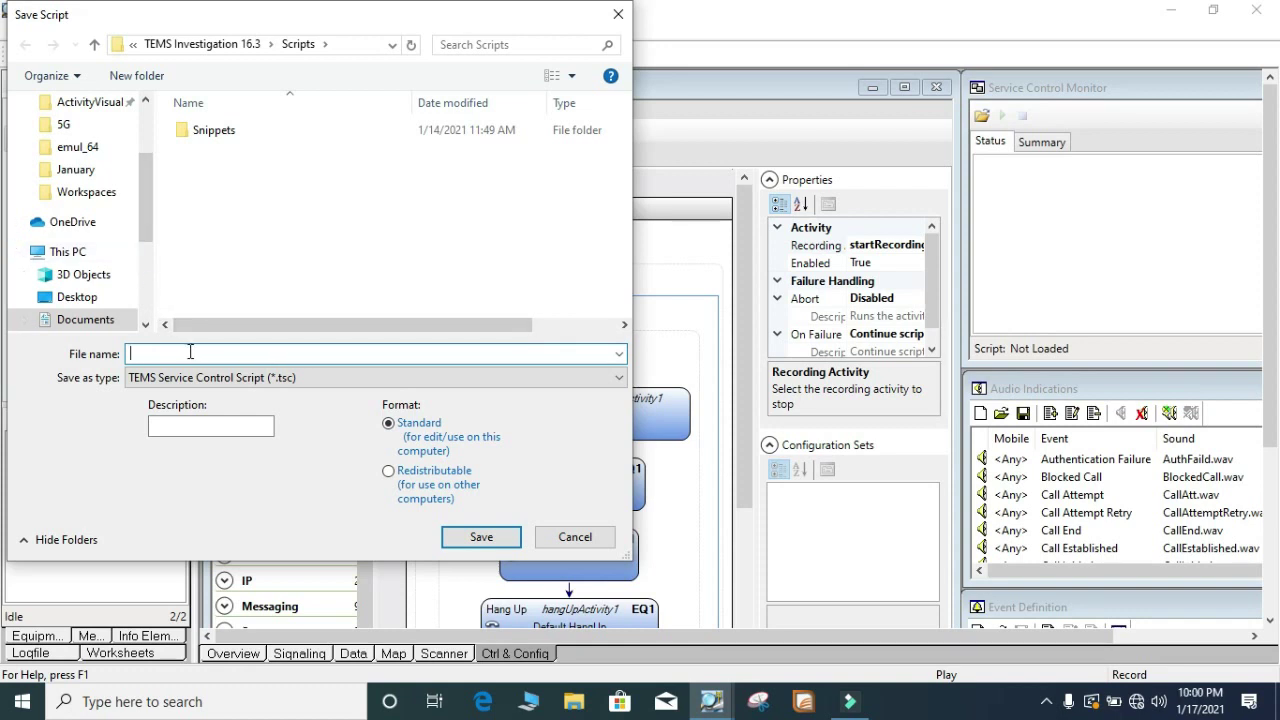
text(Short call auto script)
drag(146, 219, 145, 277)
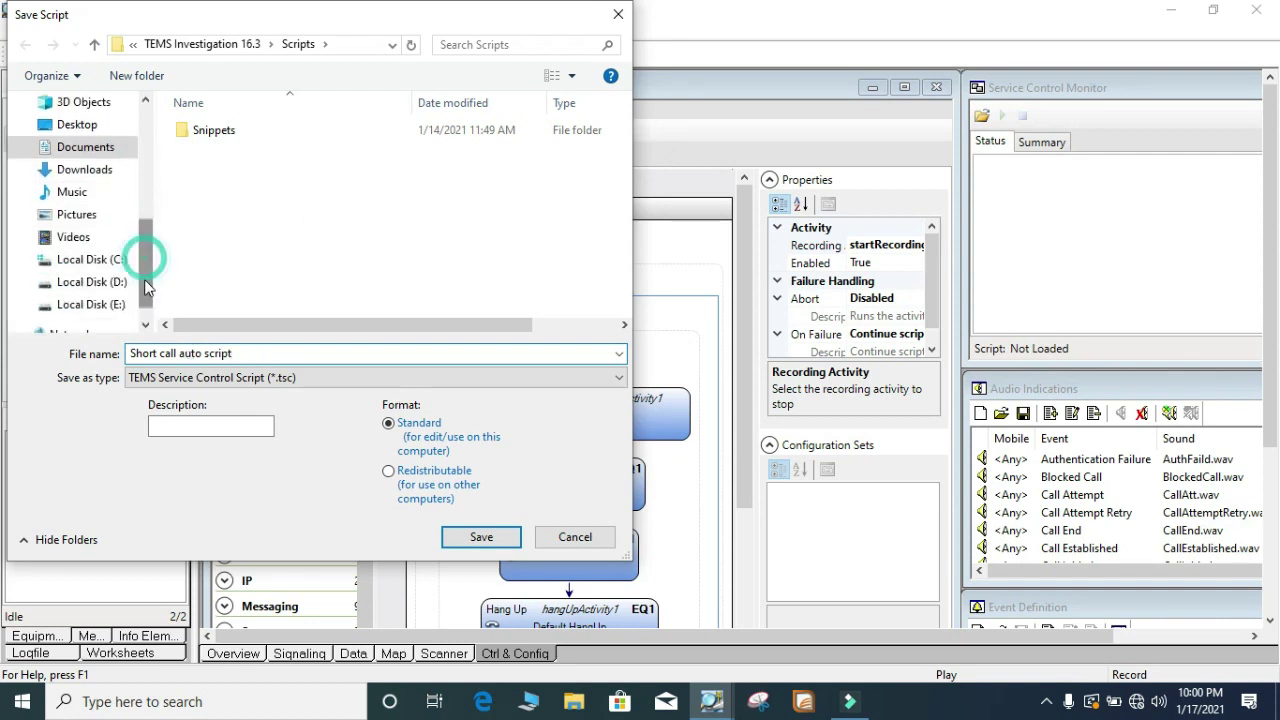
click(115, 287)
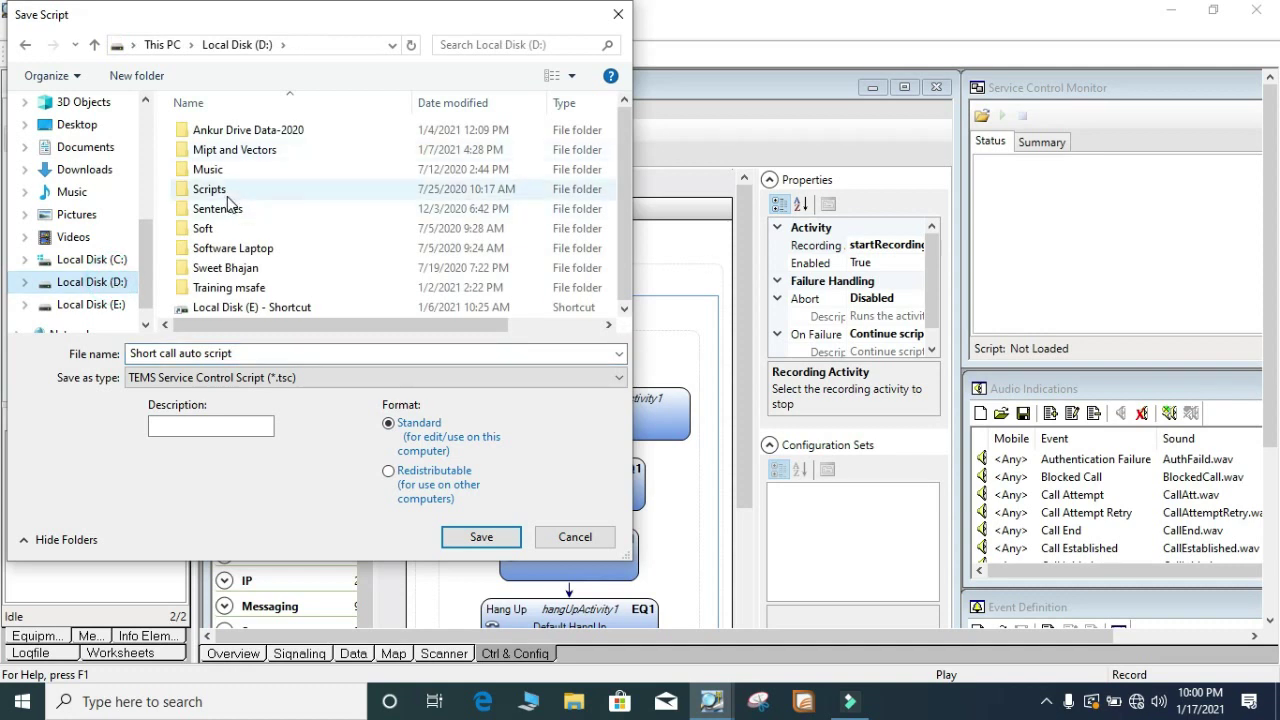
double_click(227, 197)
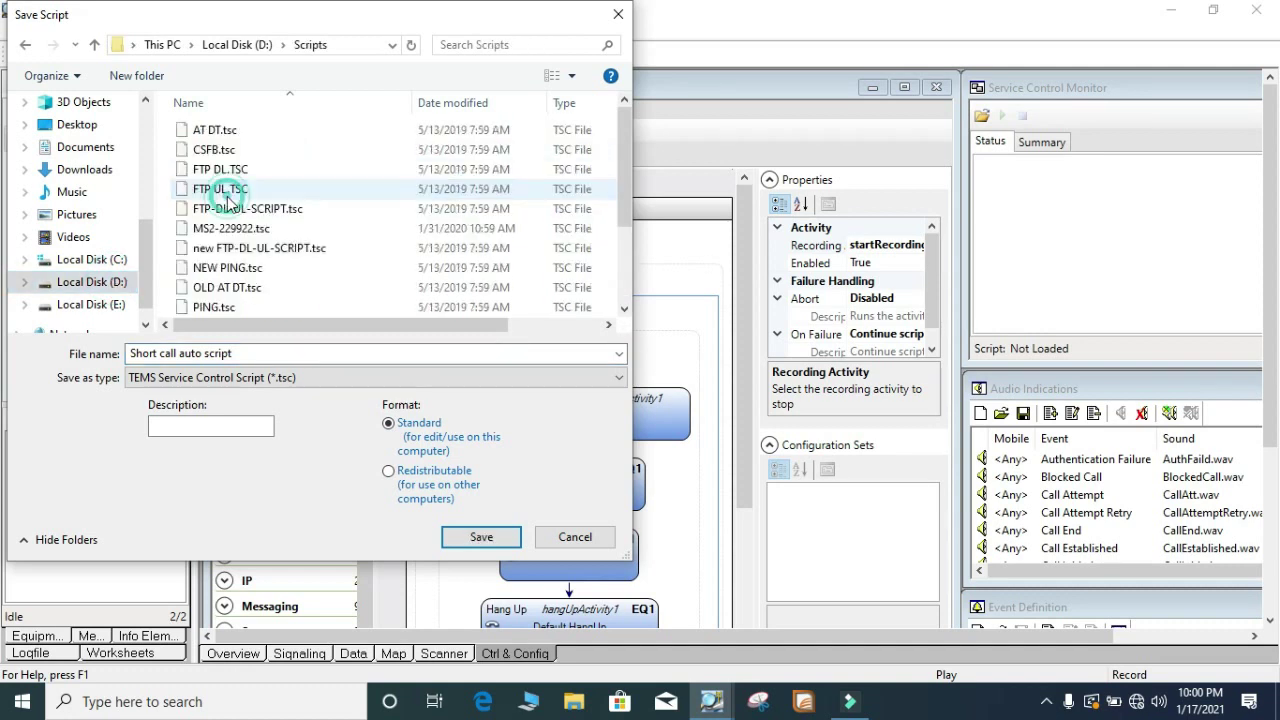
click(390, 476)
click(484, 542)
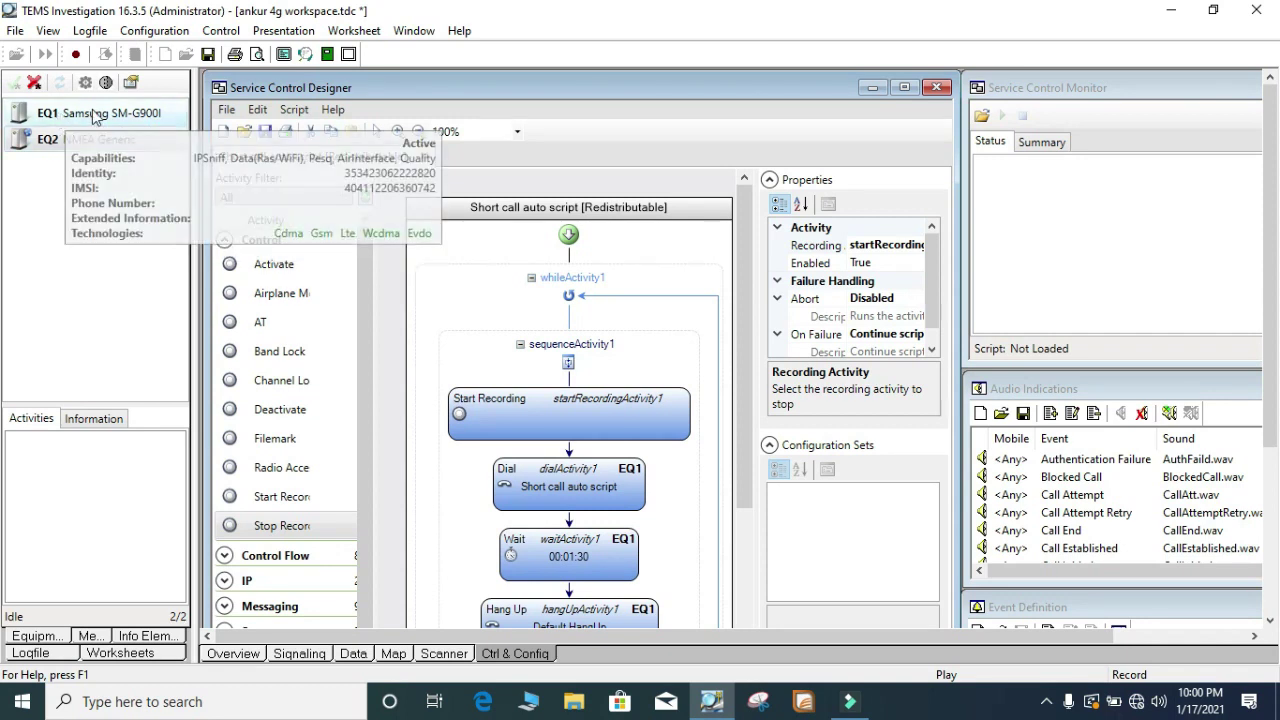
- Run the short-call auto script from the Service Control Designer
click(233, 655)
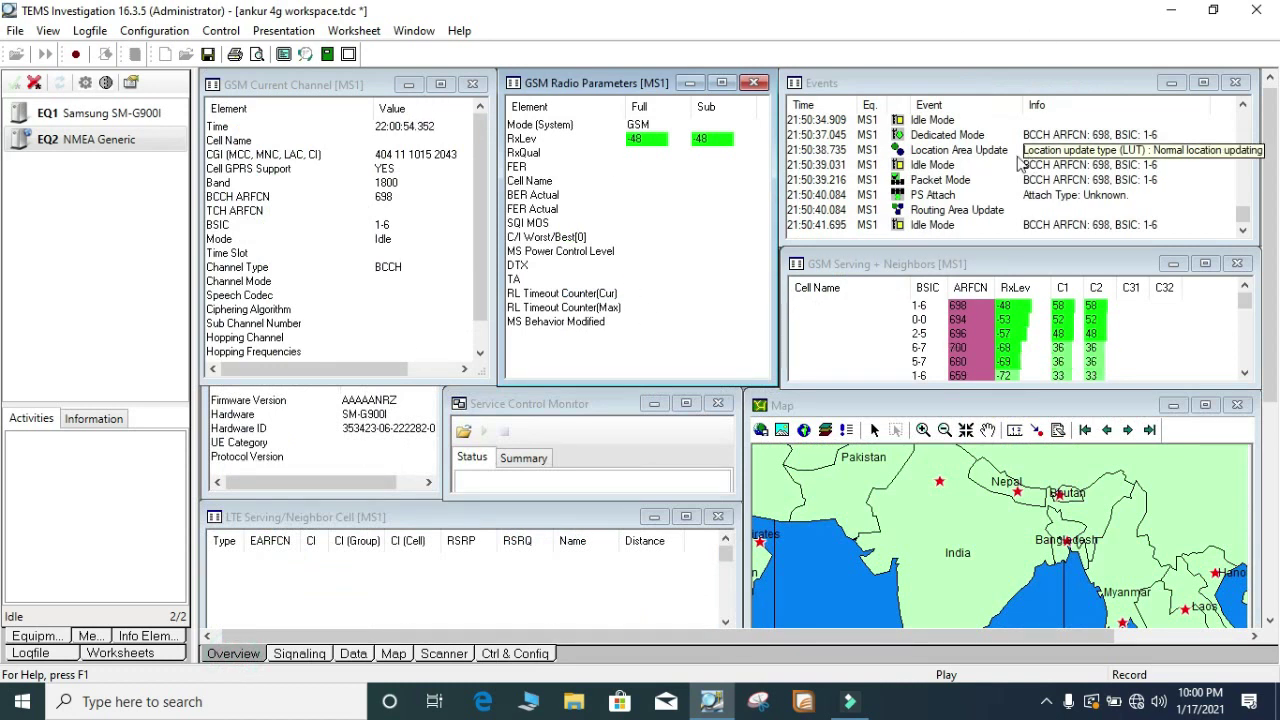
click(518, 654)
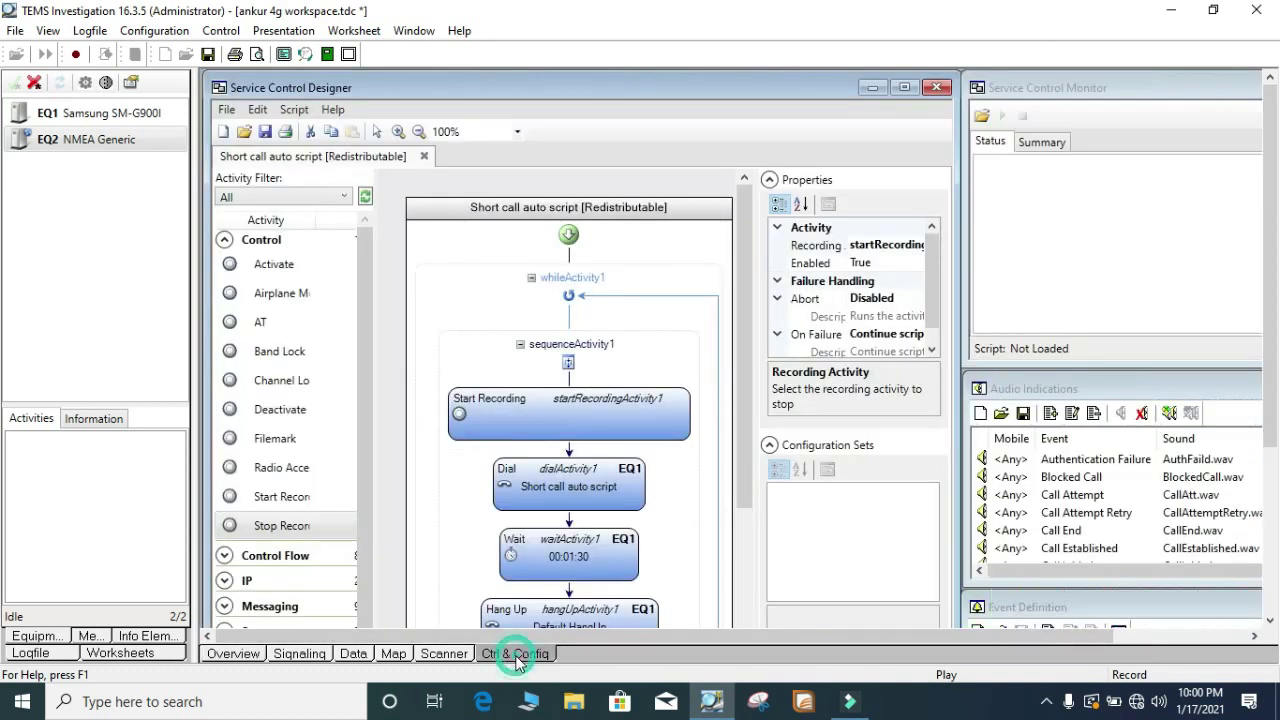
click(293, 109)
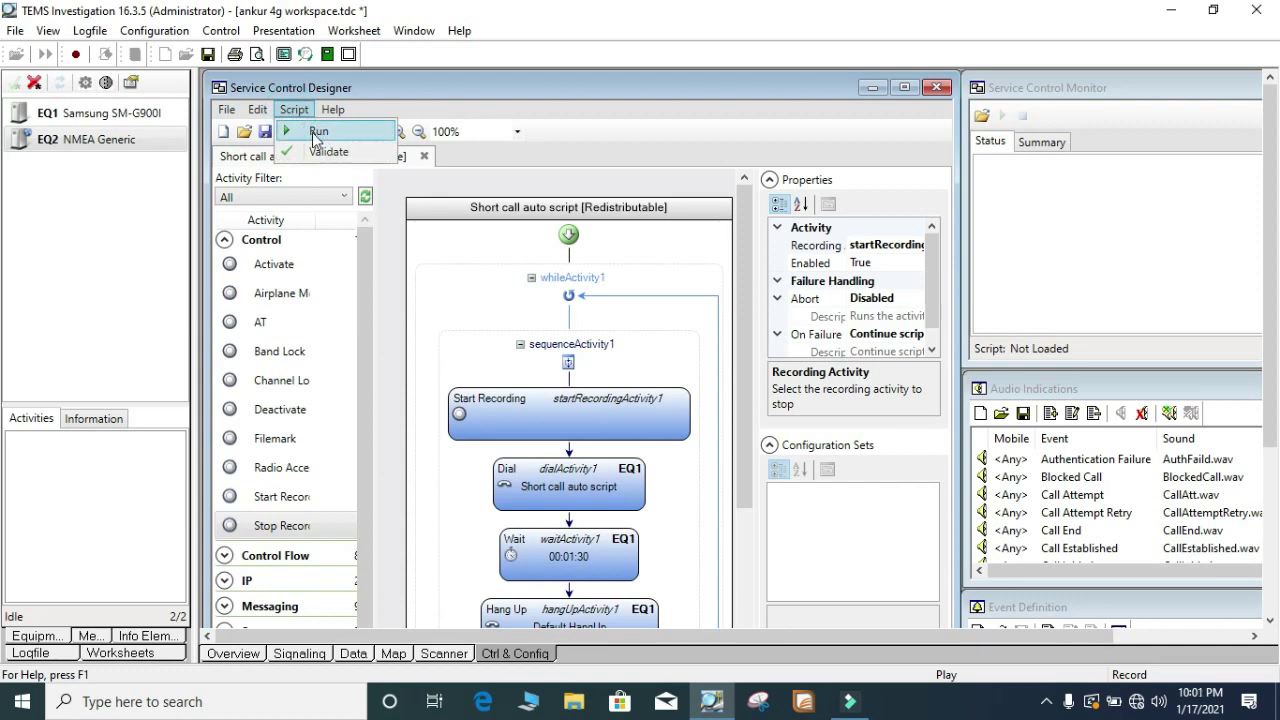
click(318, 132)
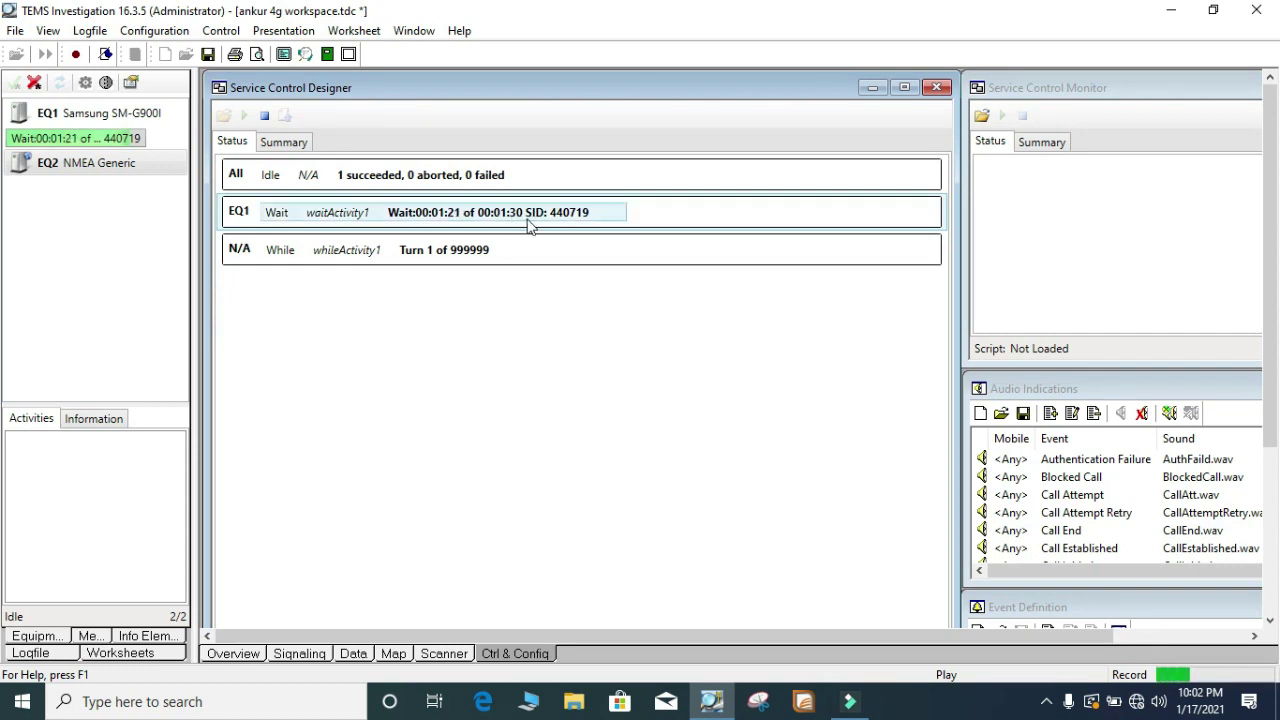
- Check the running script's summary of succeeded, aborted and failed activities against its live status
click(275, 142)
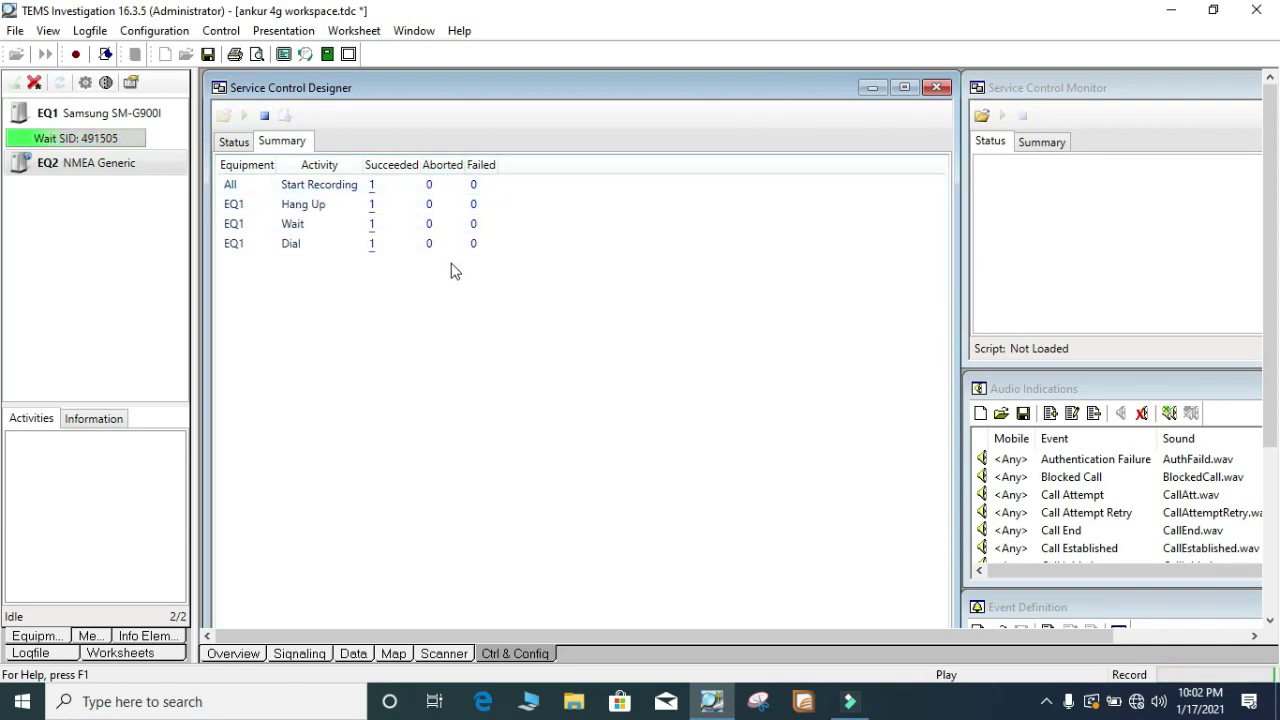
click(236, 143)
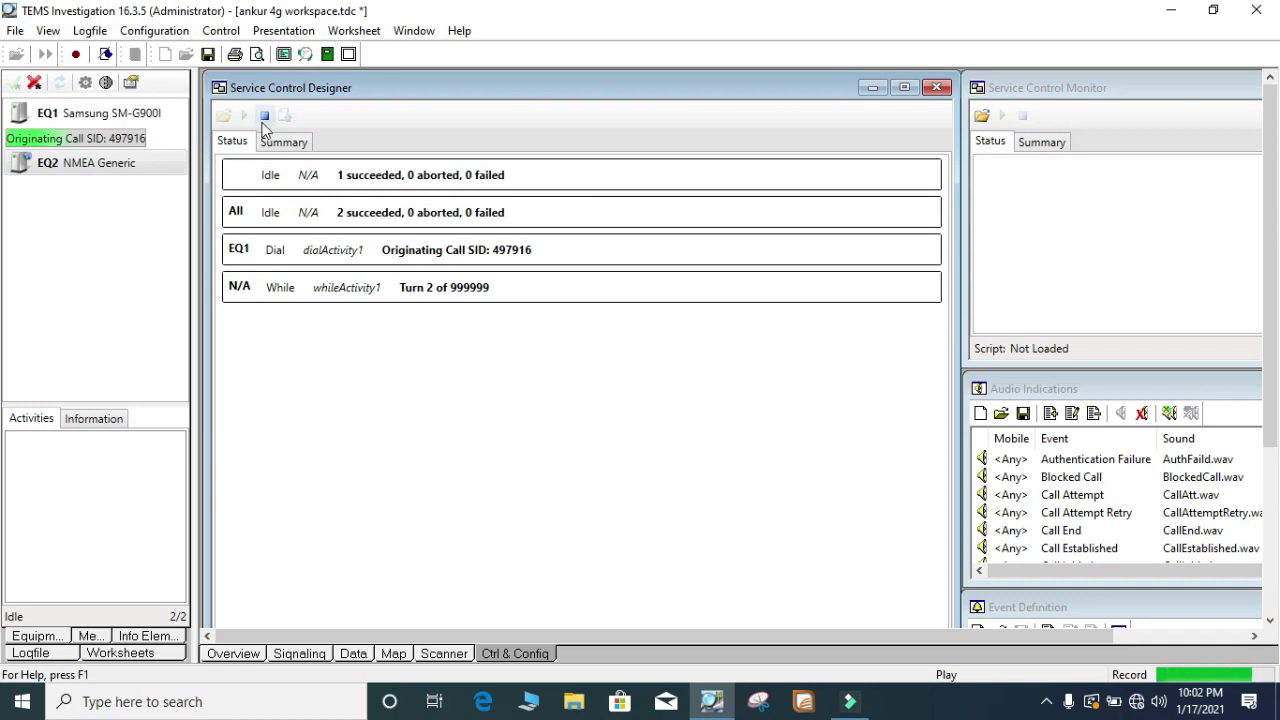
click(281, 143)
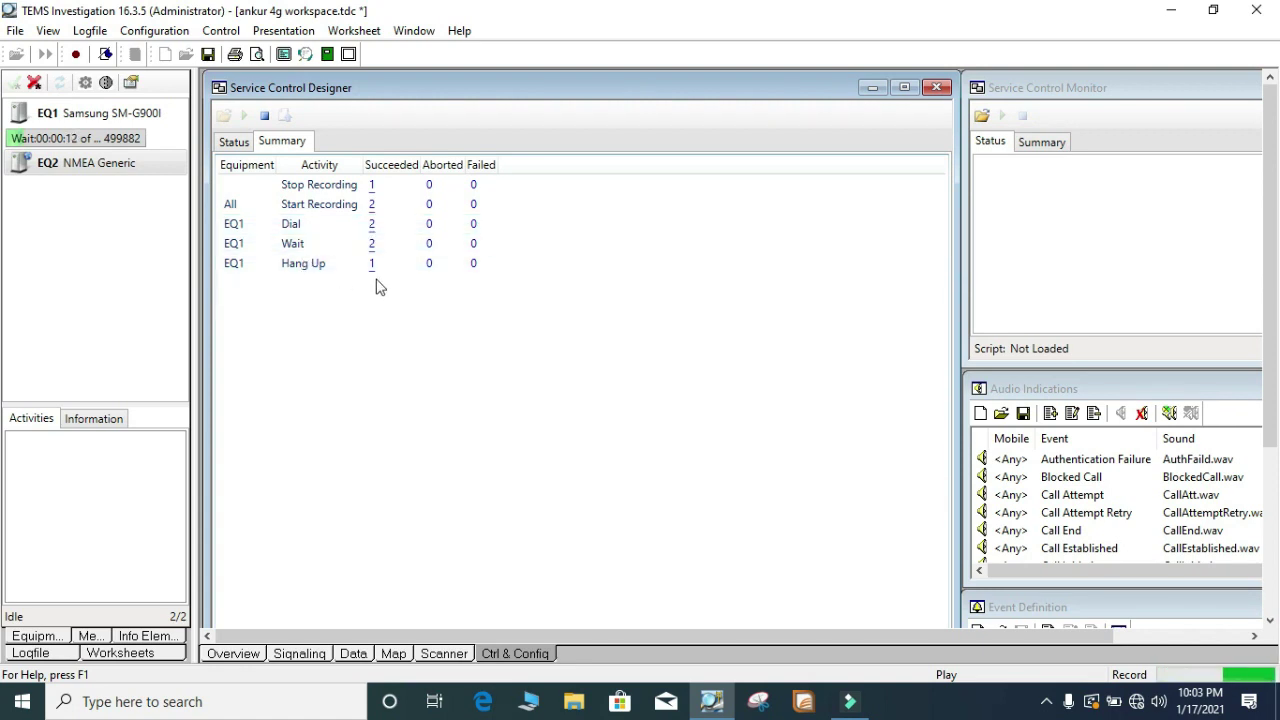
click(236, 142)
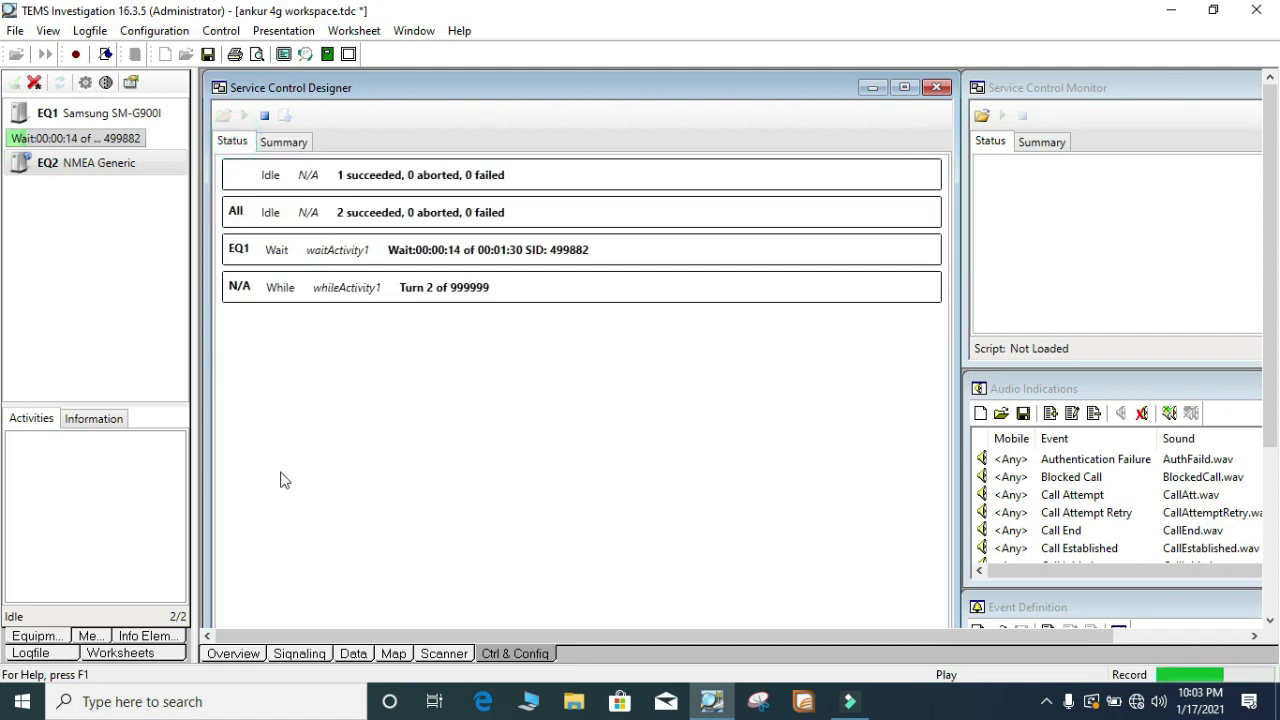
- Change the third cell of Row 3 (RxQual) in the GSM Radio Parameters window to the RxQual Sub information element
click(231, 655)
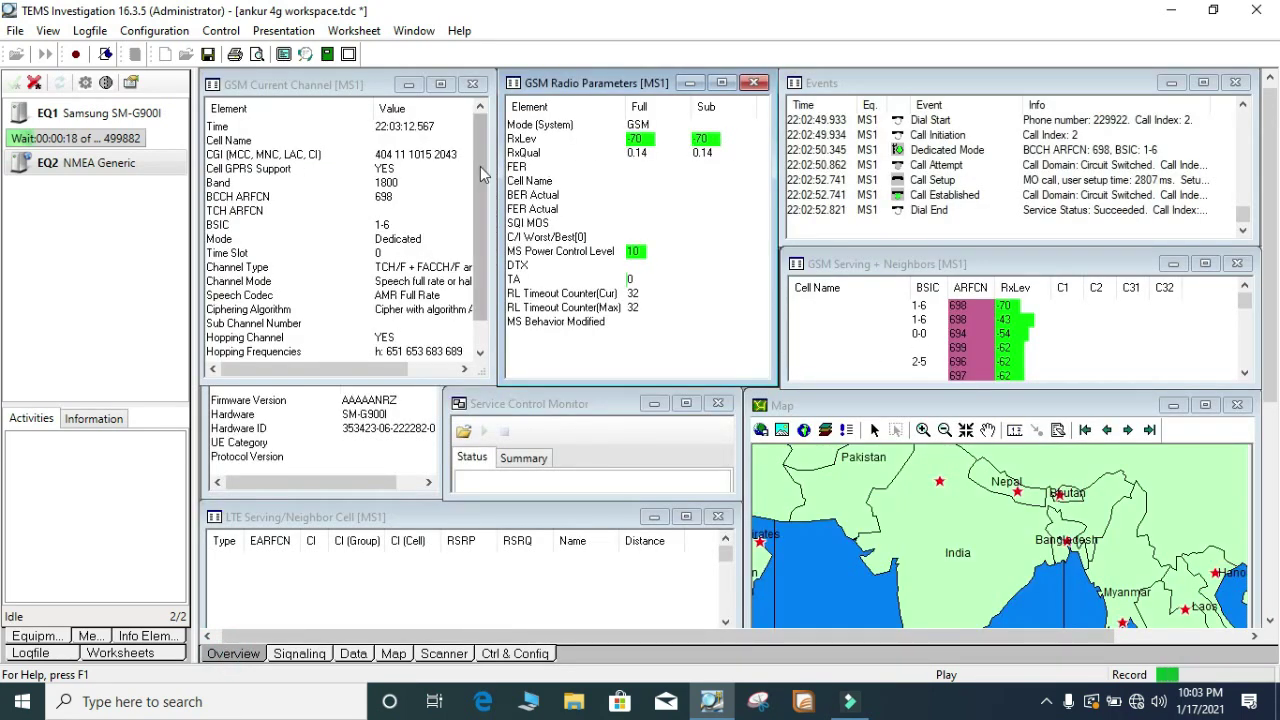
right_click(700, 174)
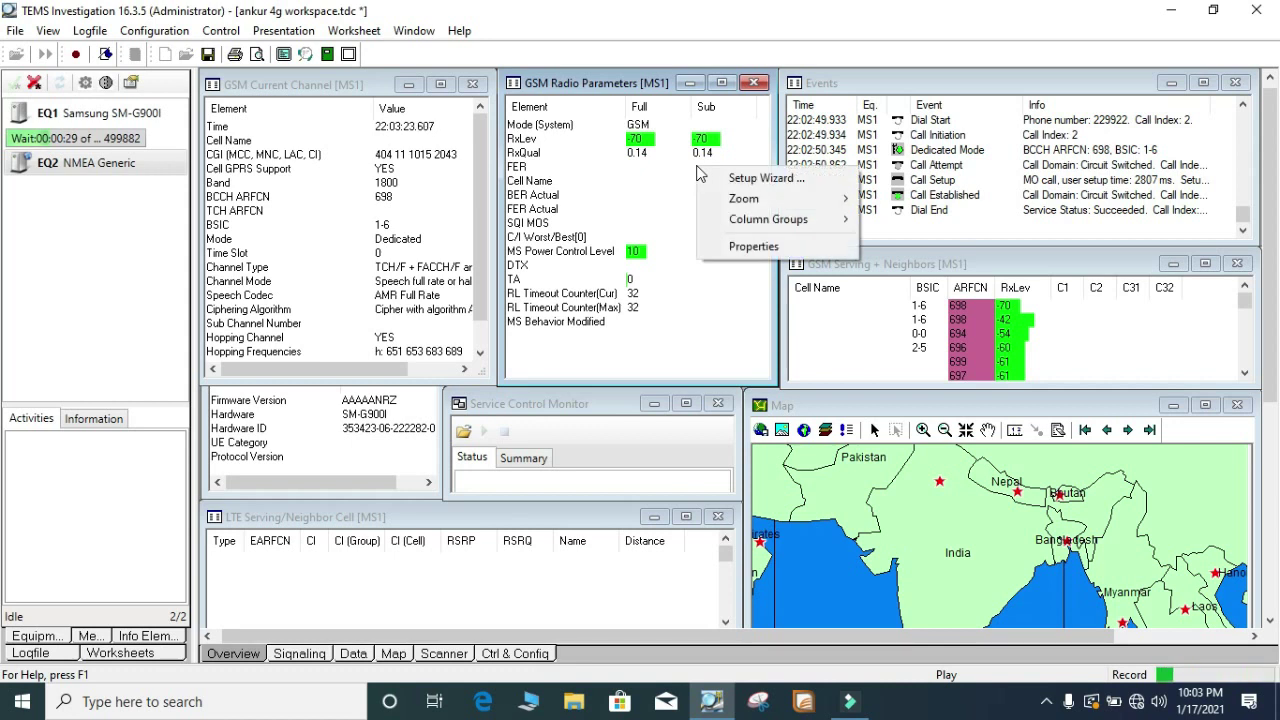
click(766, 247)
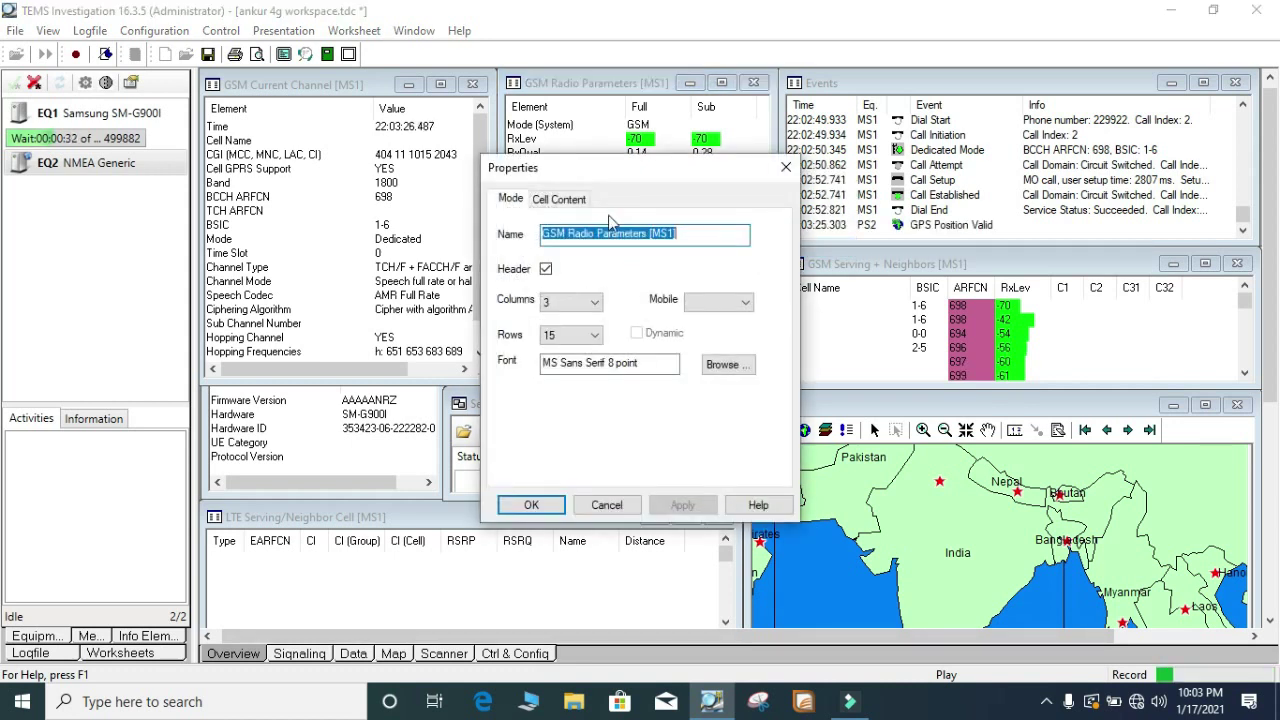
click(560, 200)
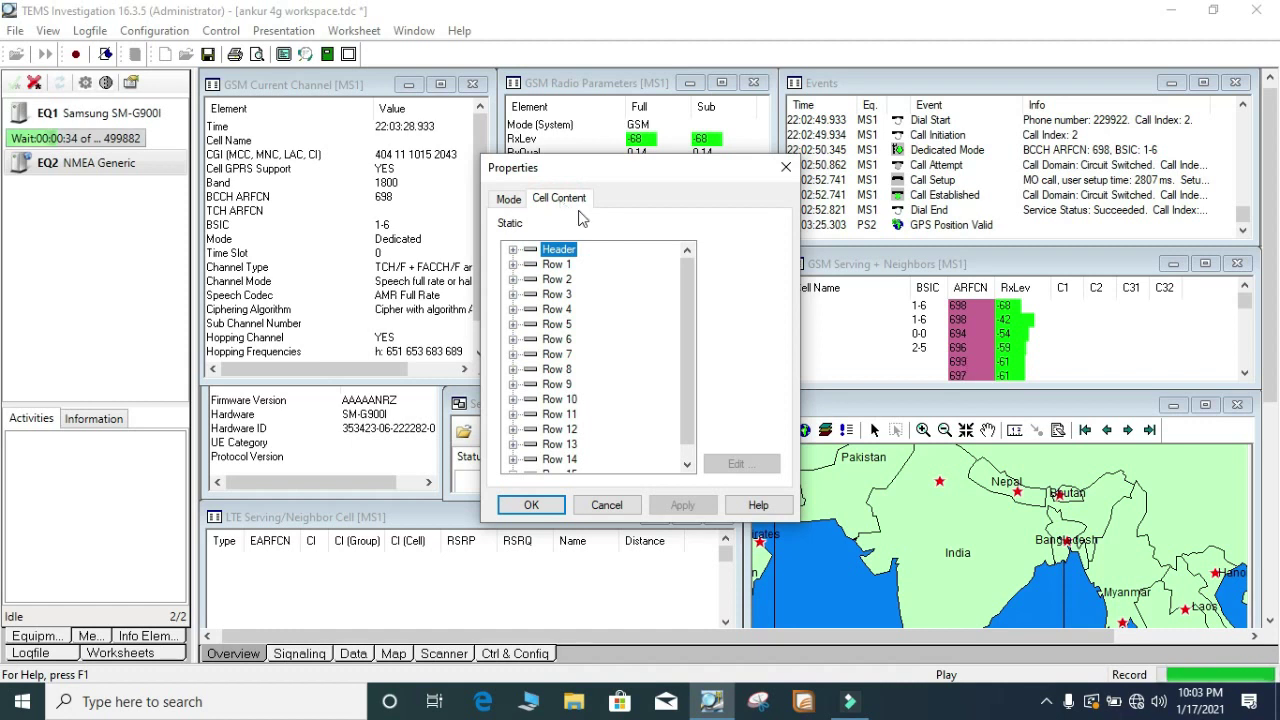
click(513, 294)
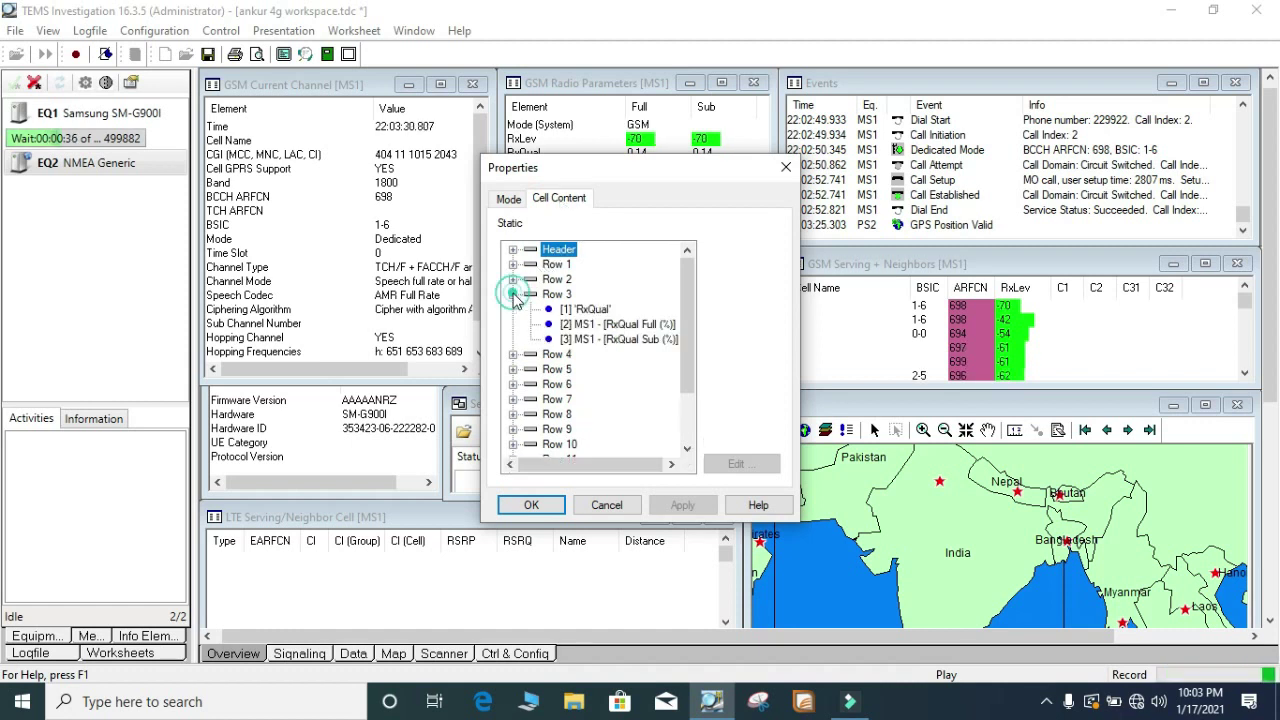
double_click(650, 345)
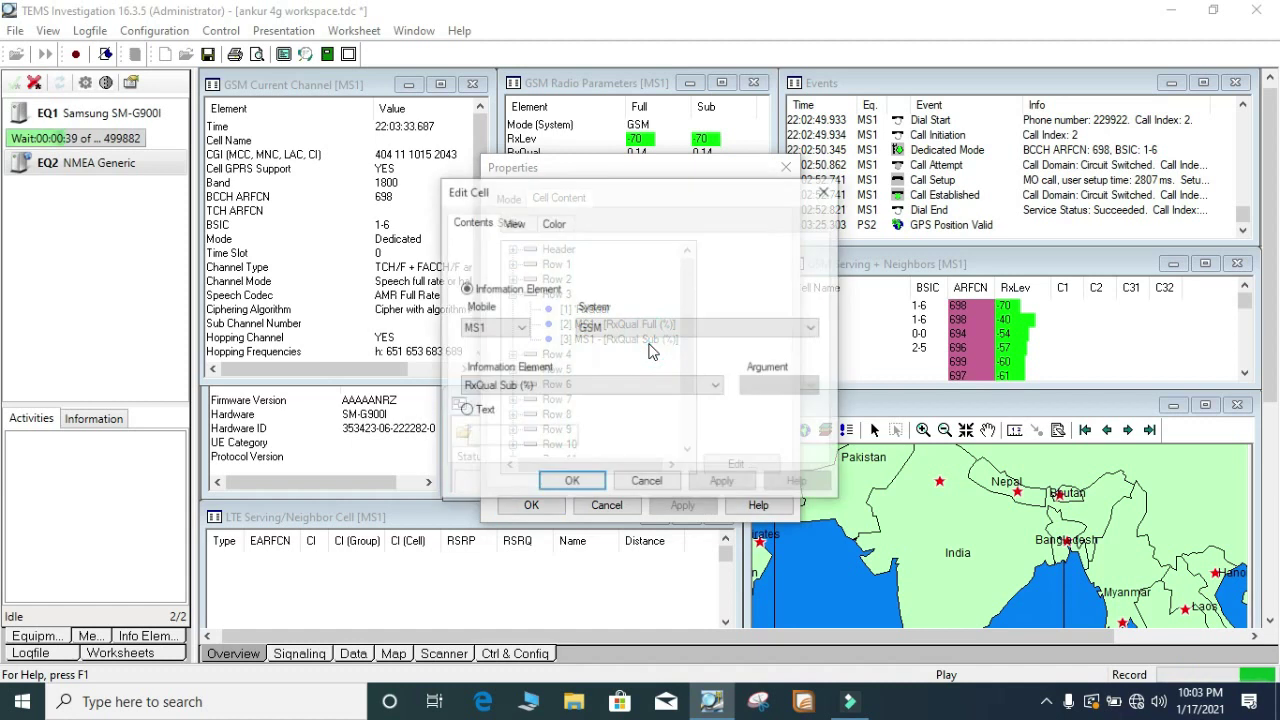
click(546, 386)
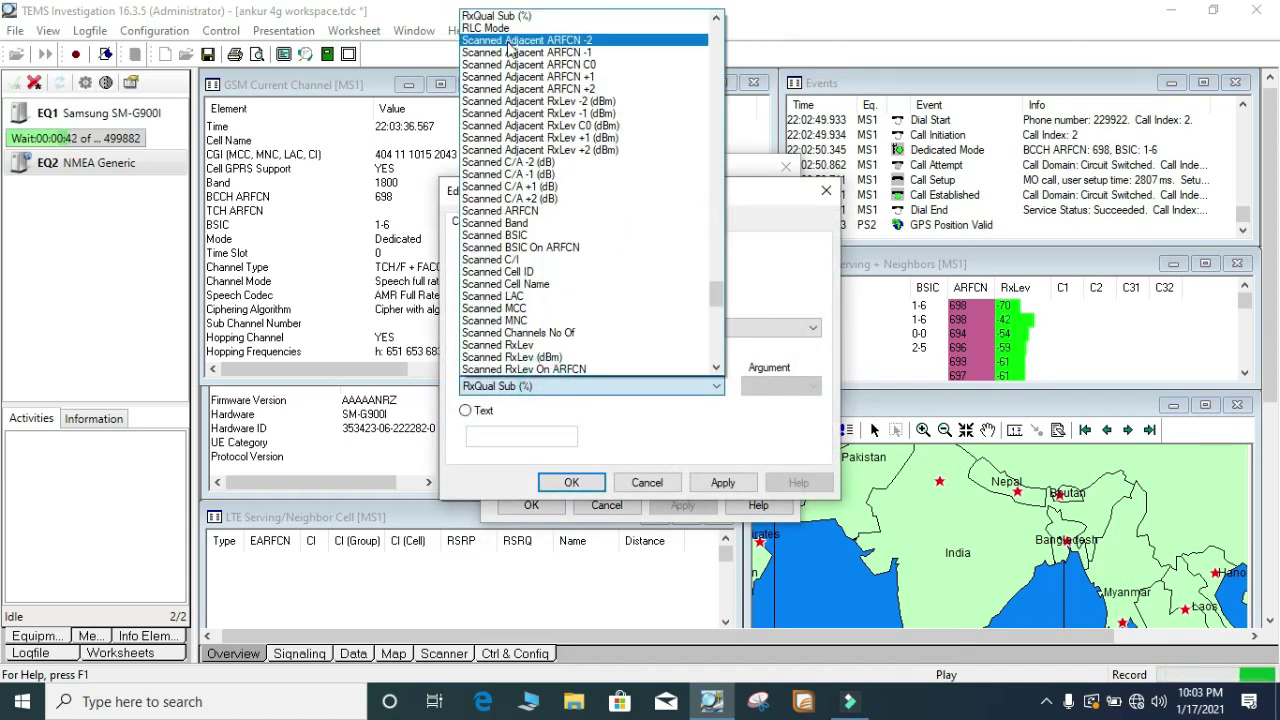
click(716, 18)
click(716, 18)
click(716, 18)
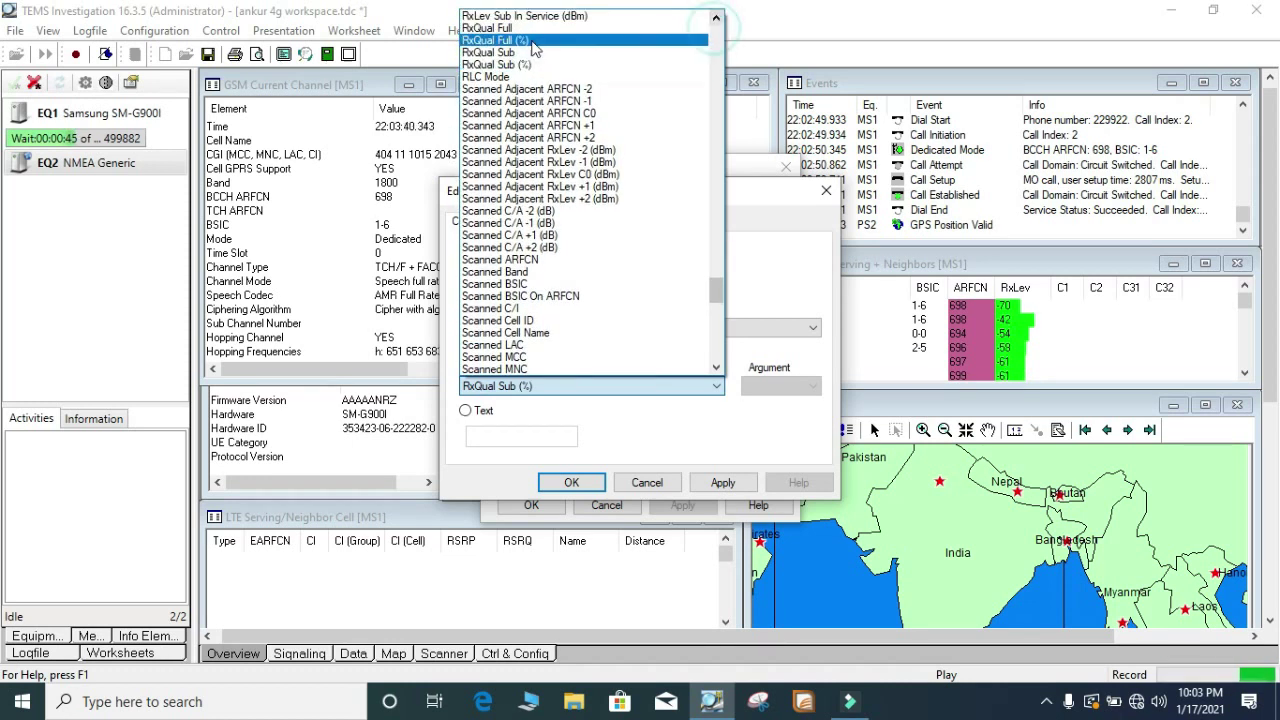
click(511, 52)
click(722, 483)
click(571, 482)
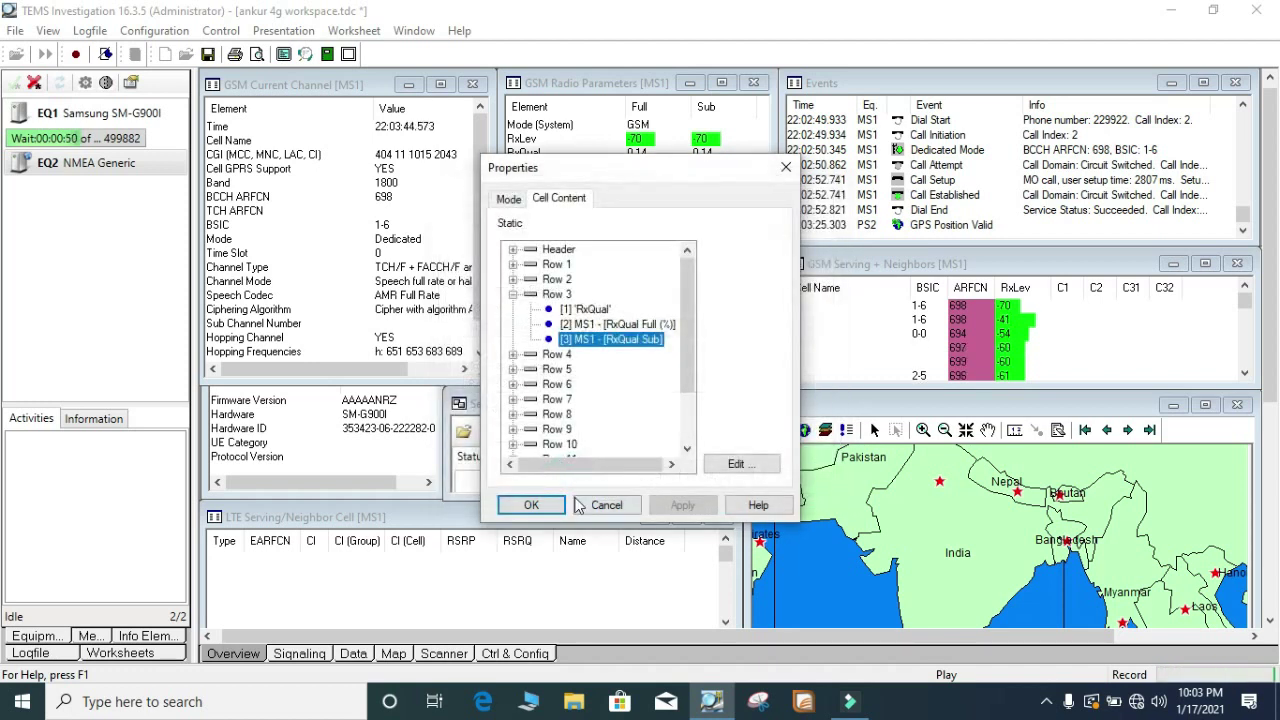
click(531, 505)
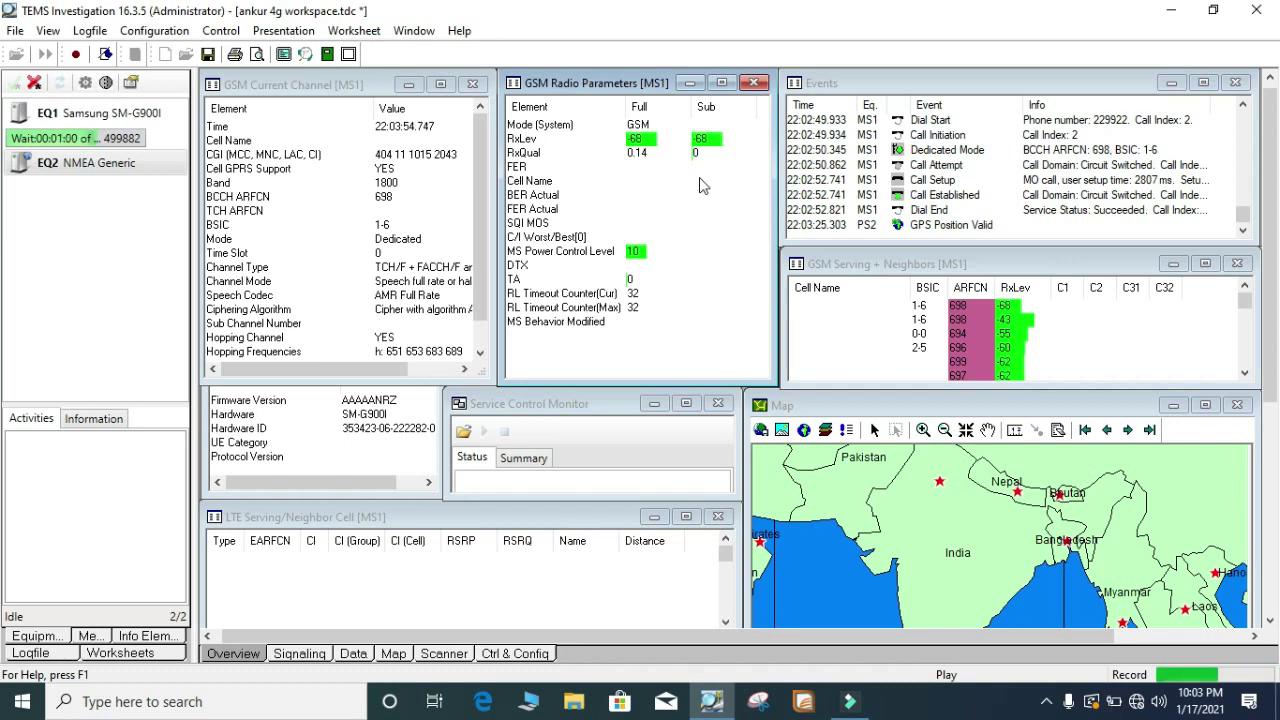
- Stop the running script in the Service Control Designer and return to the Overview worksheet
click(500, 653)
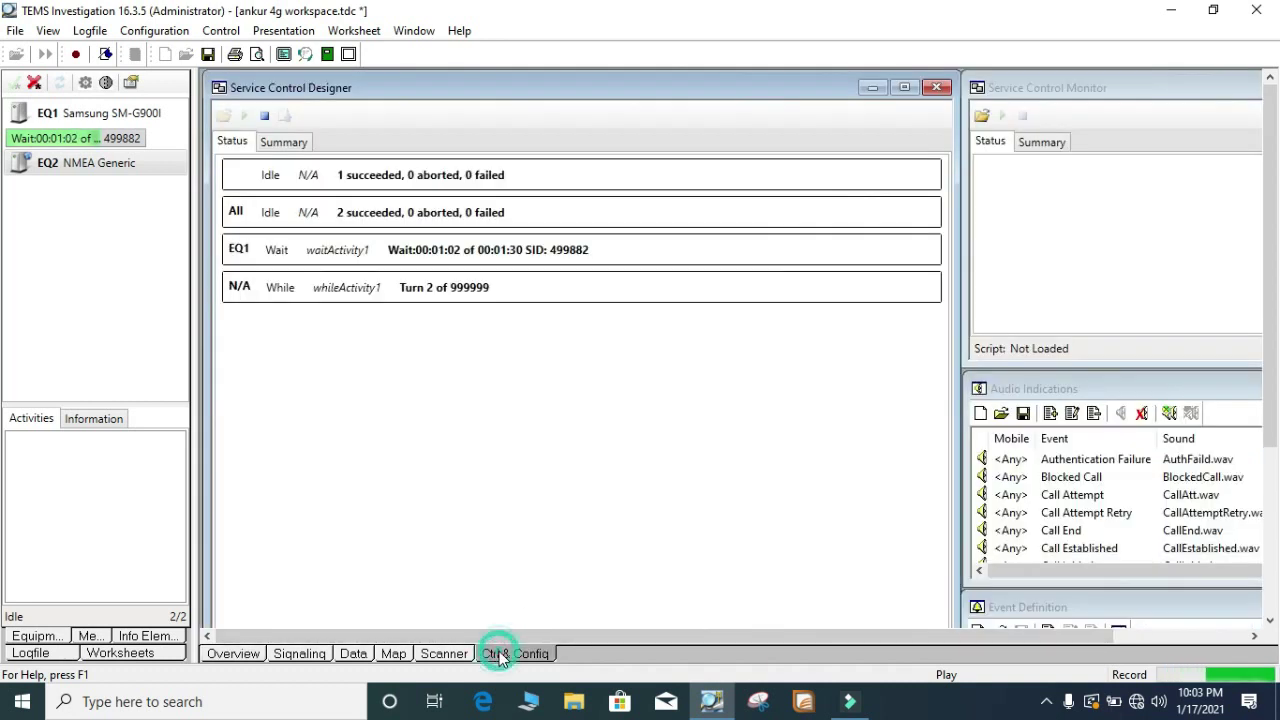
click(268, 117)
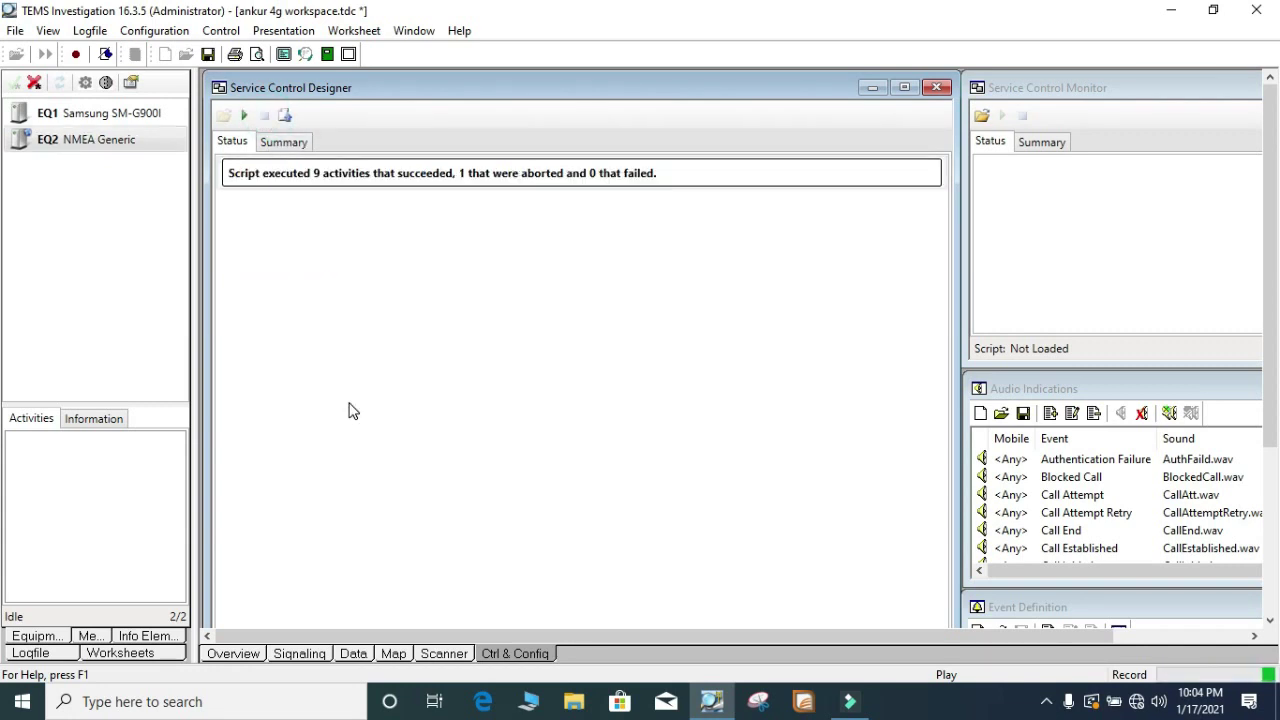
click(234, 653)
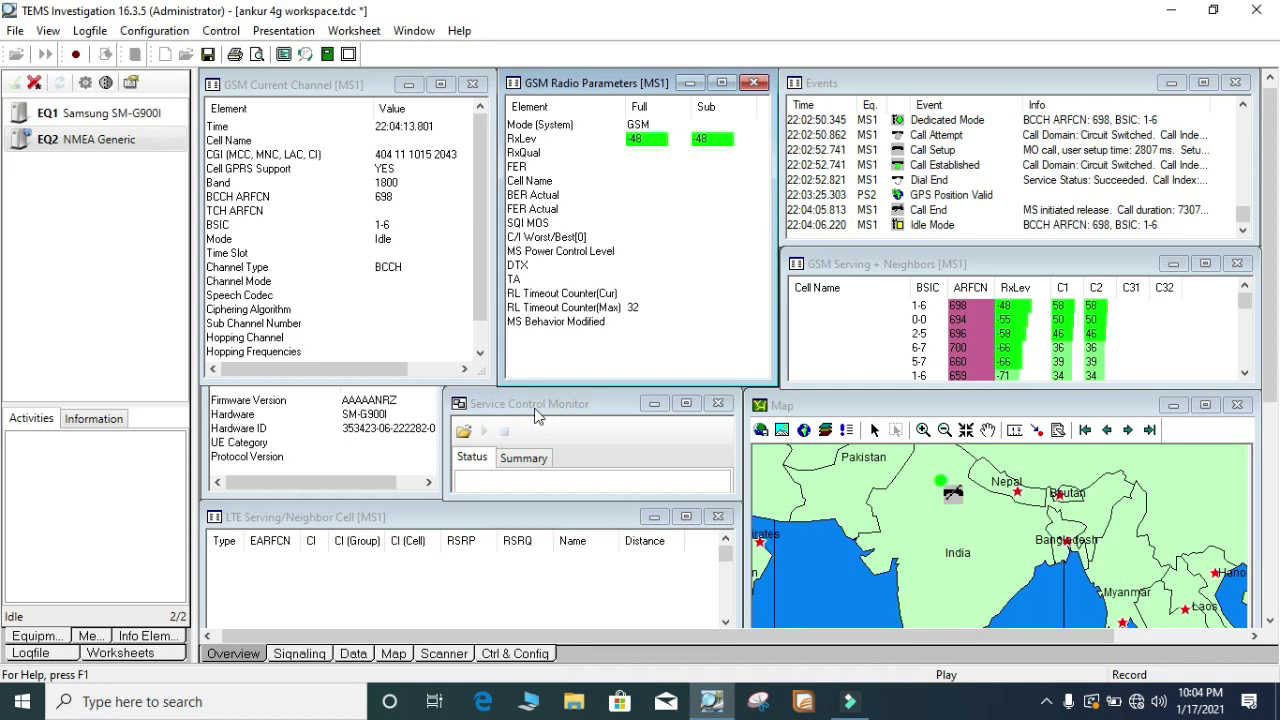
click(225, 36)
click(316, 78)
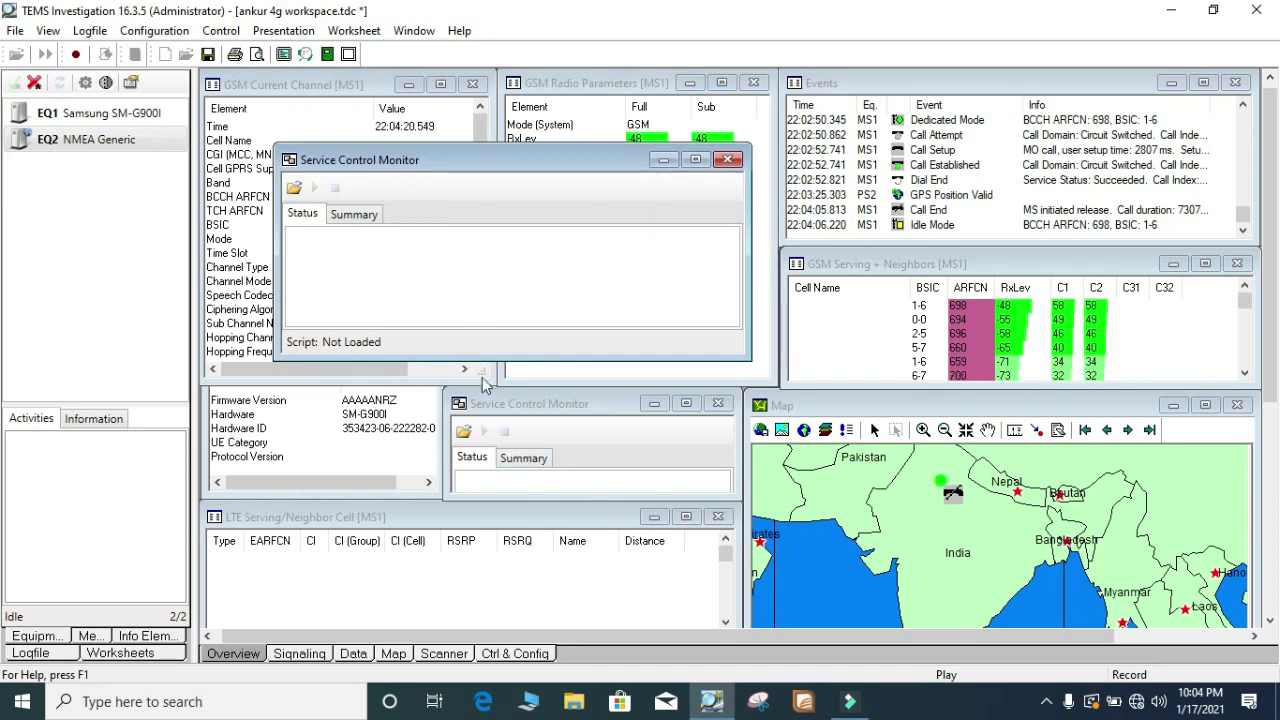
click(728, 160)
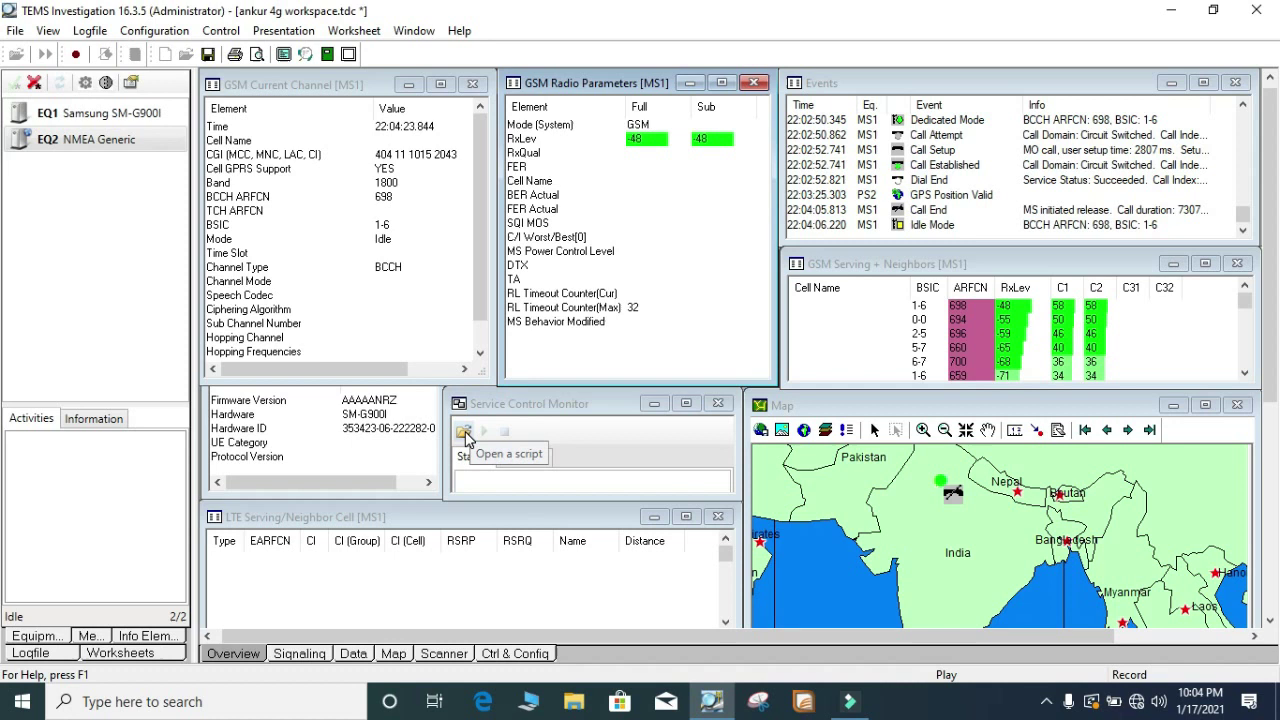
- Load "Short call auto script.tsc" from the Scripts folder on drive D: into the Overview's Service Control Monitor and run it
click(464, 434)
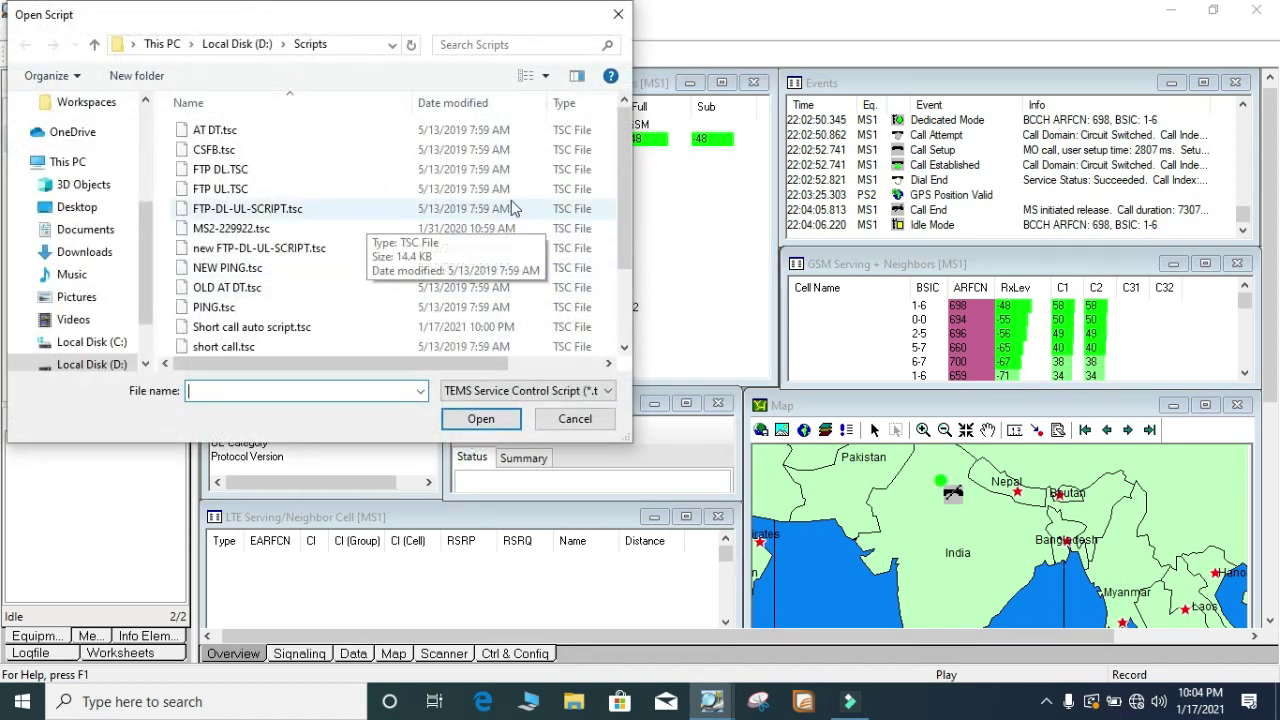
click(272, 332)
click(472, 419)
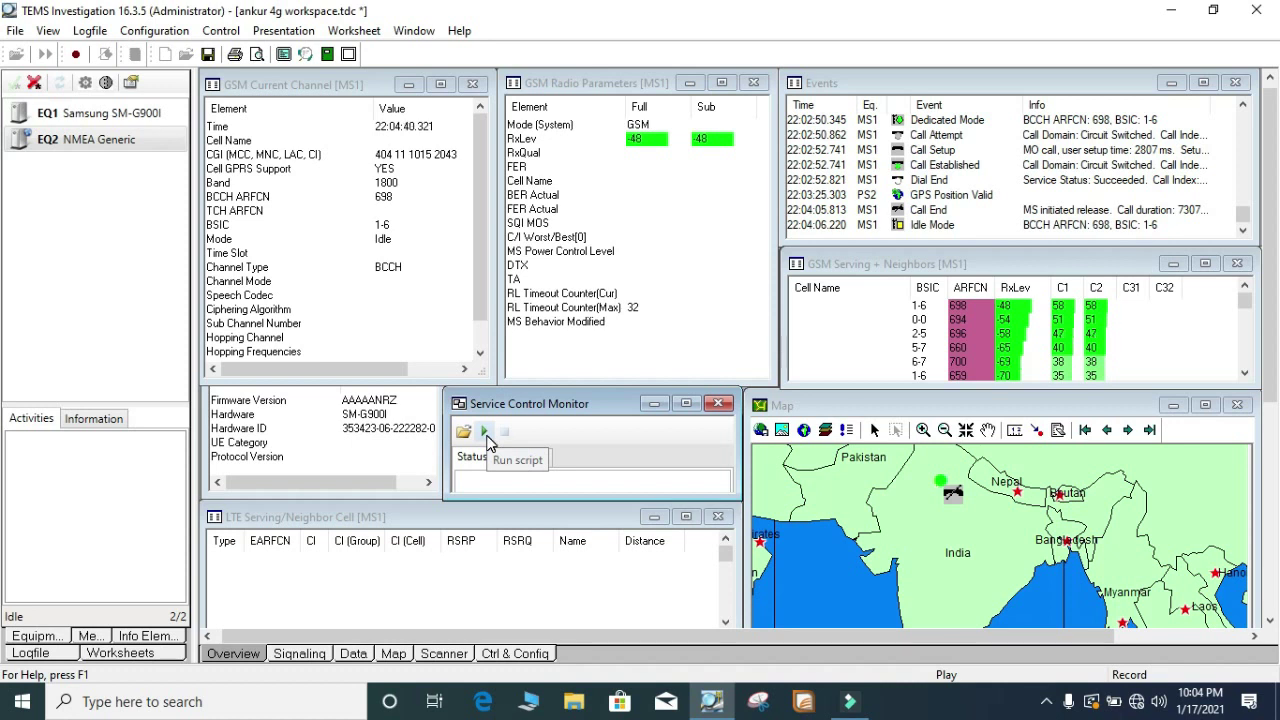
click(486, 437)
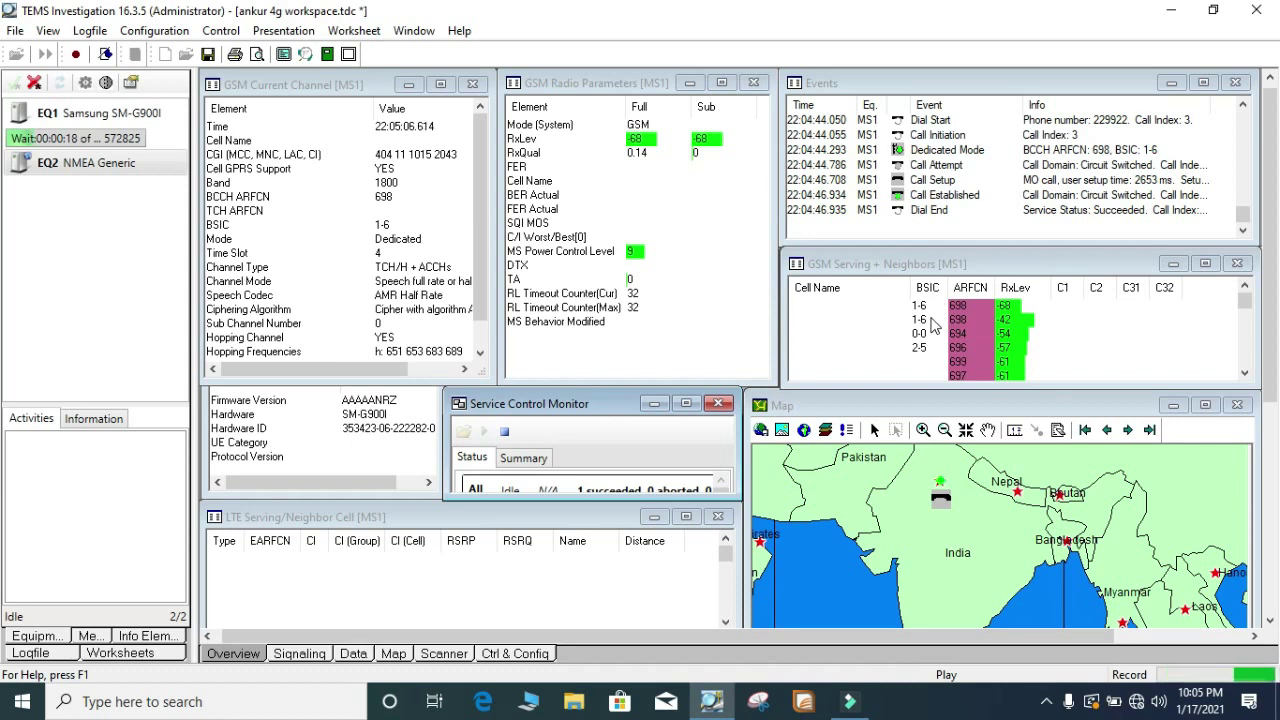
- Inspect the call event's location on the map by zooming in on its marker and back out
click(922, 429)
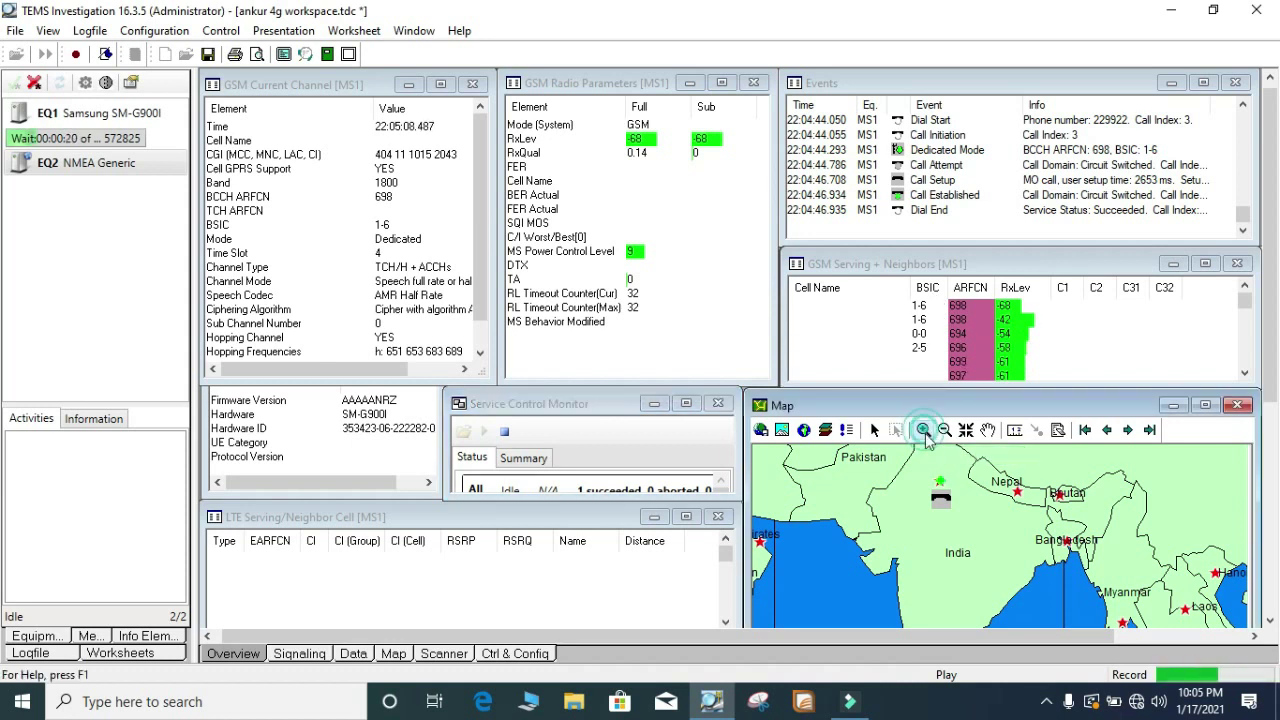
click(950, 495)
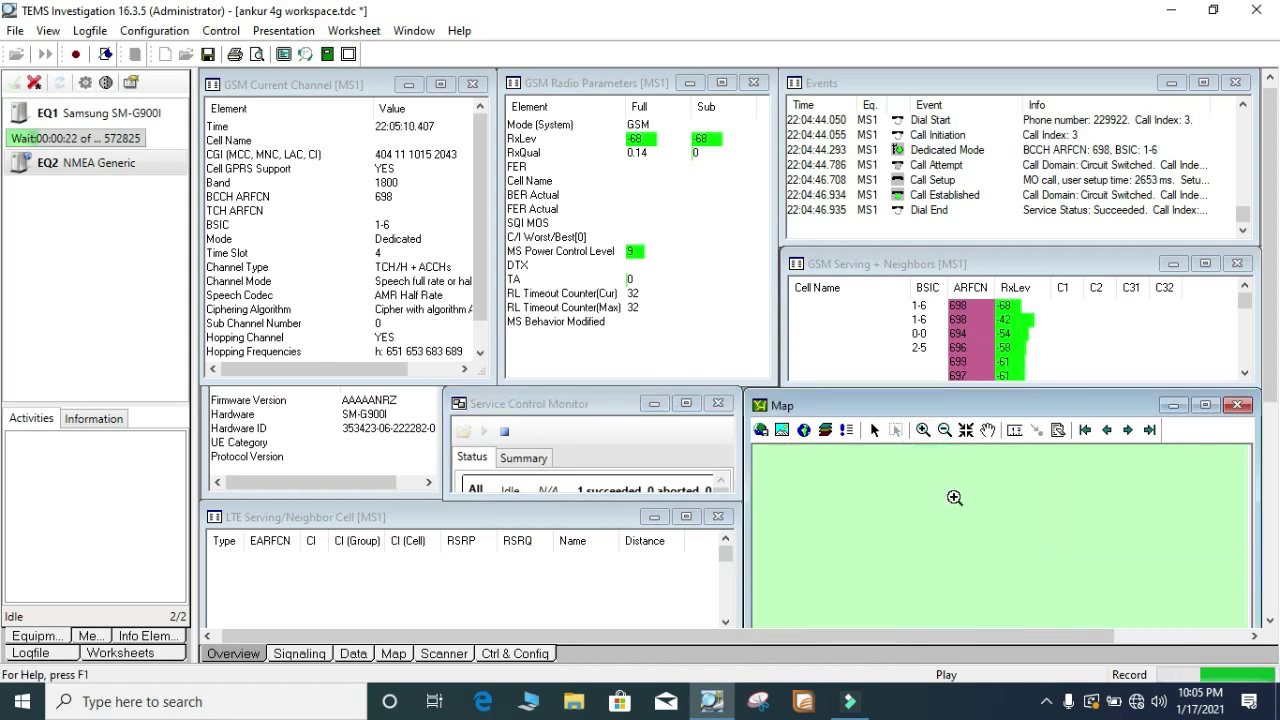
click(944, 429)
click(943, 561)
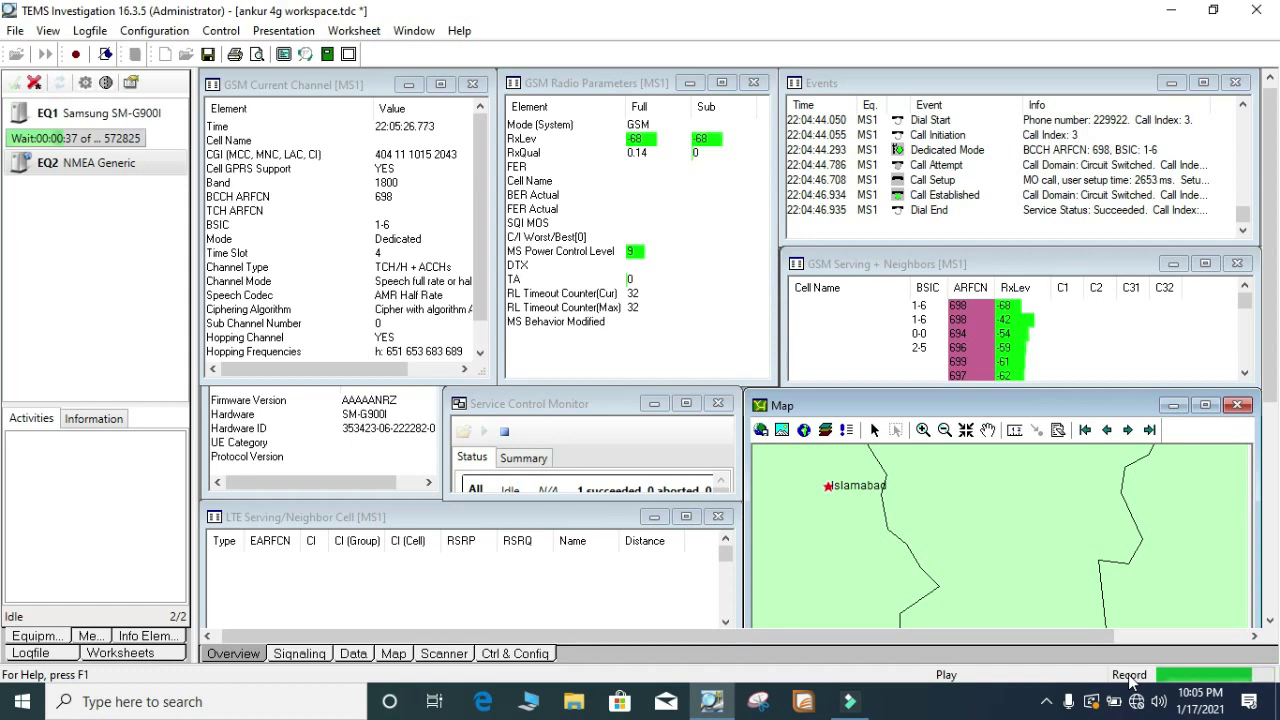
- Look at the recorded files in the default Logfiles folder and cancel creating a new logfile
click(77, 55)
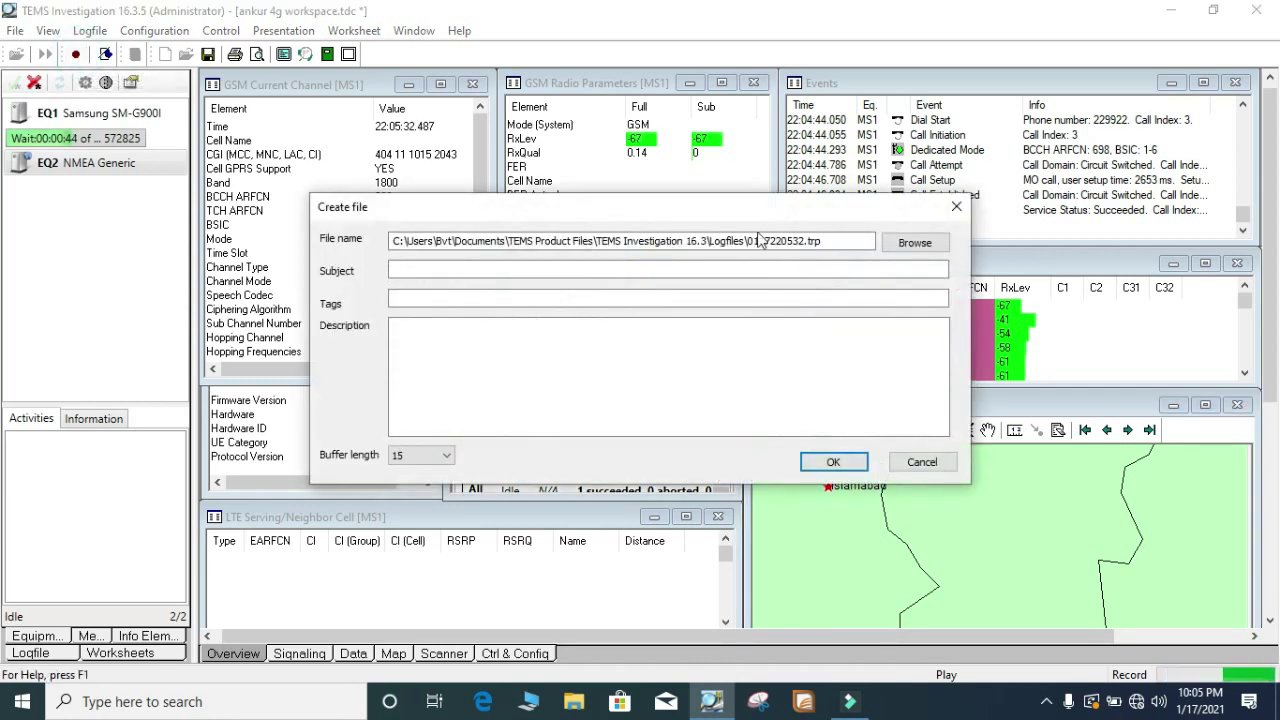
click(915, 243)
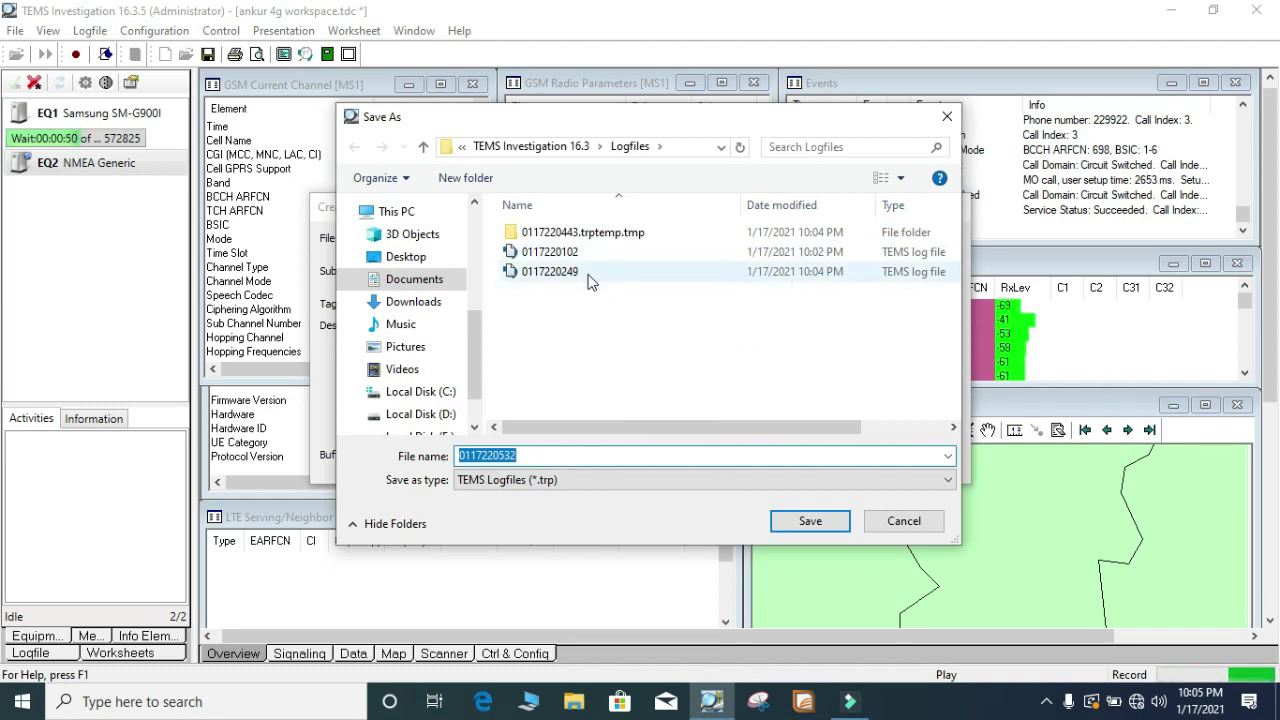
click(949, 118)
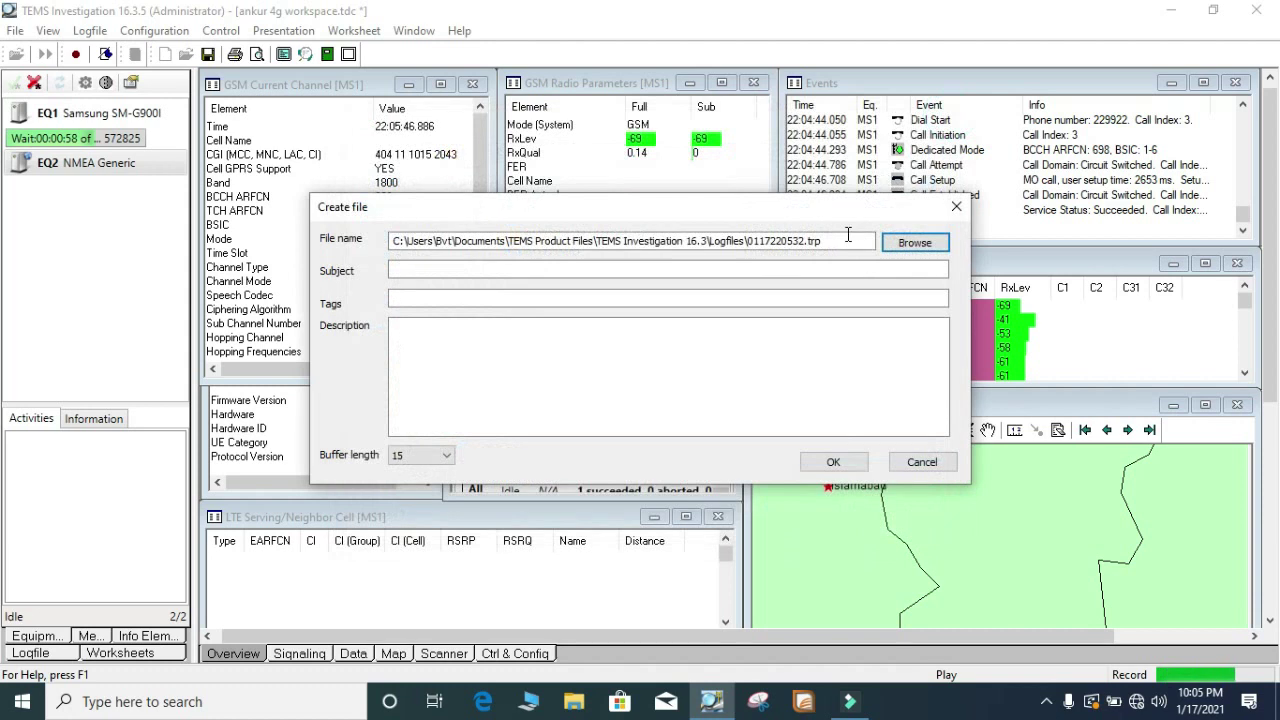
click(958, 207)
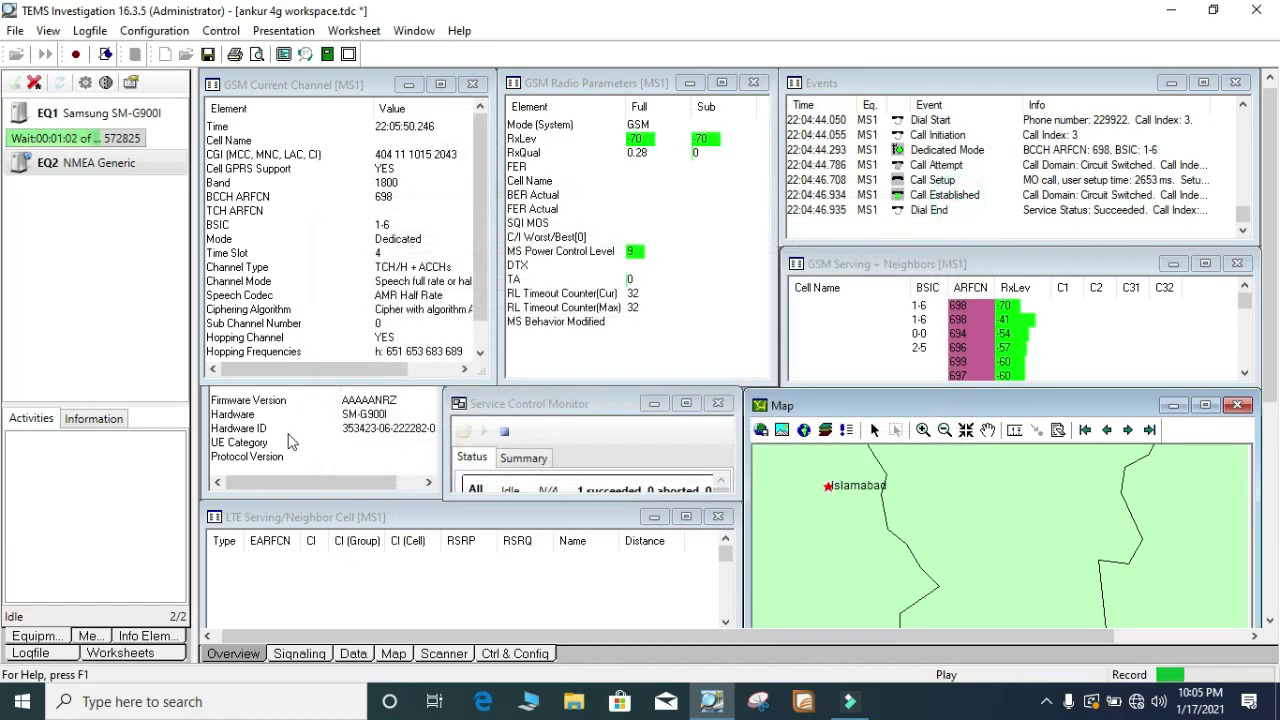
- Stop the script in the Service Control Monitor and check the manual recording's file settings without creating a logfile
click(507, 433)
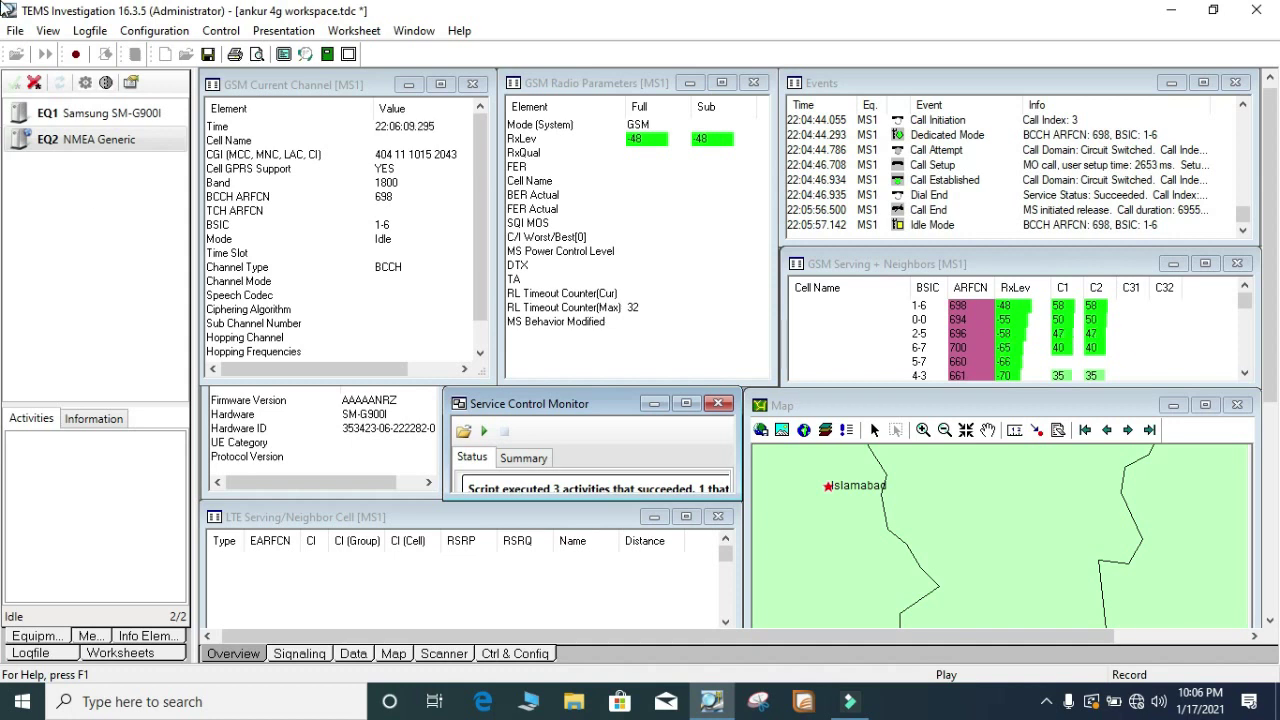
click(75, 55)
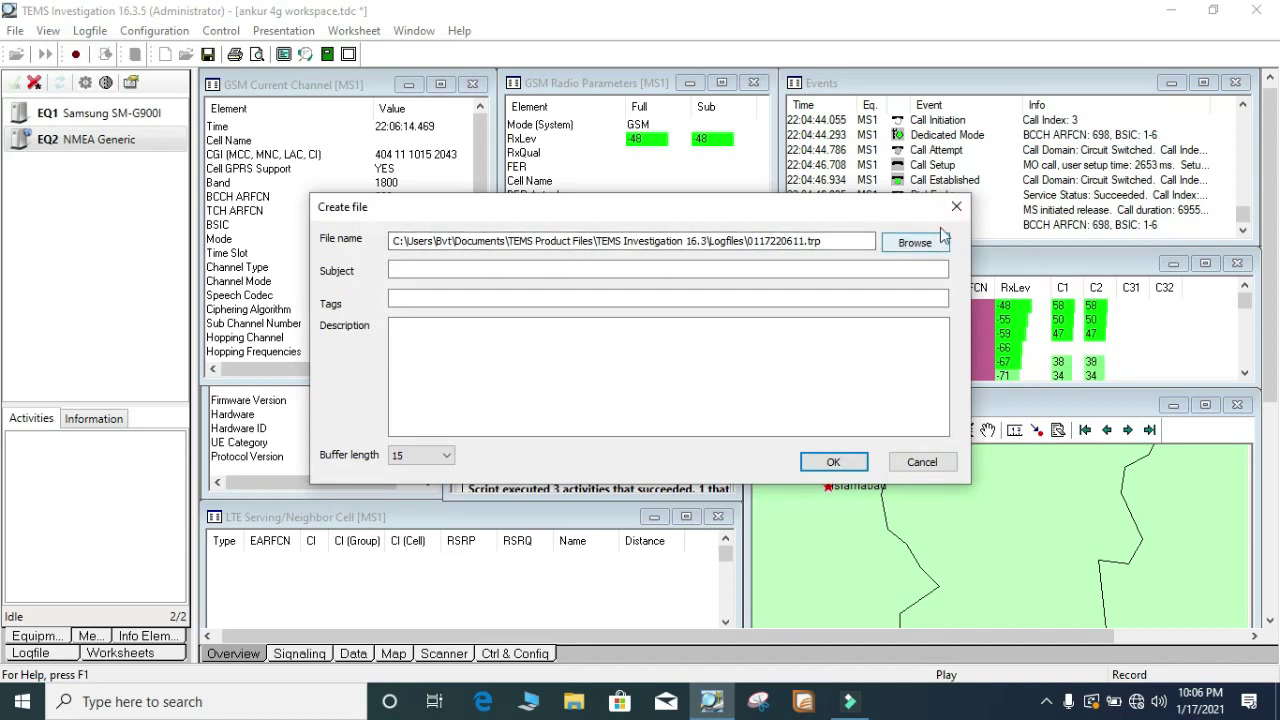
click(956, 207)
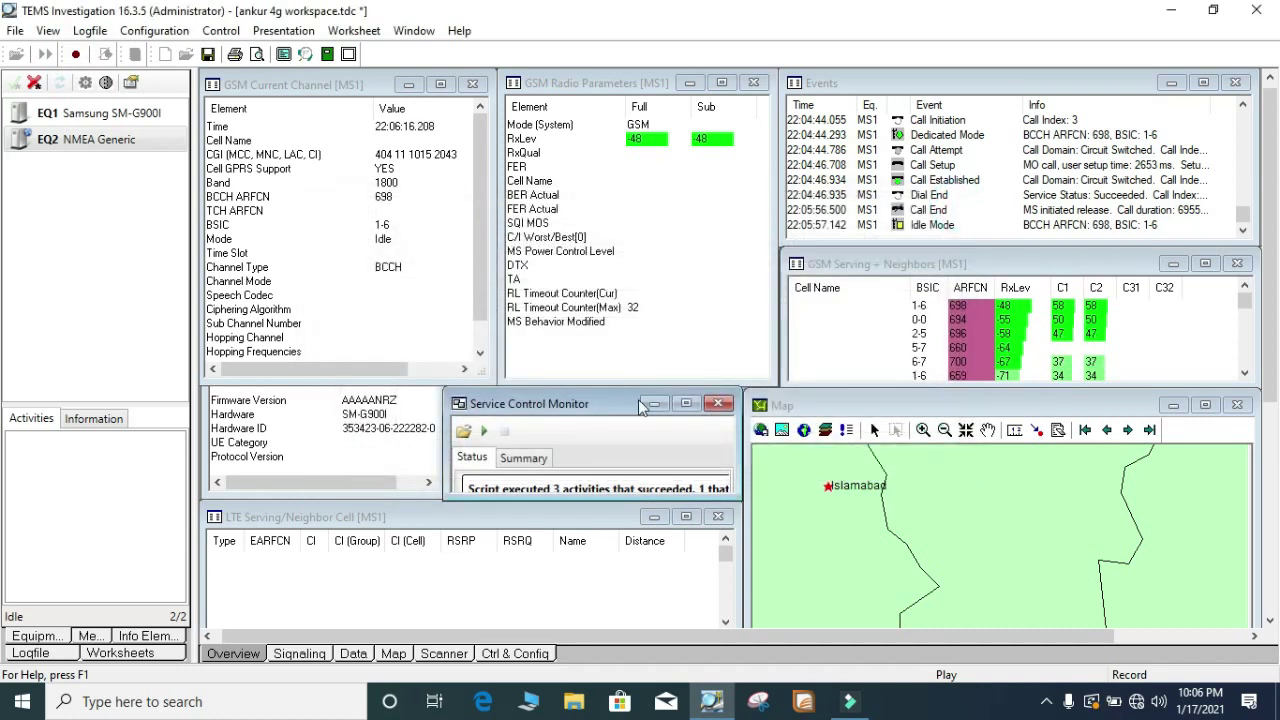